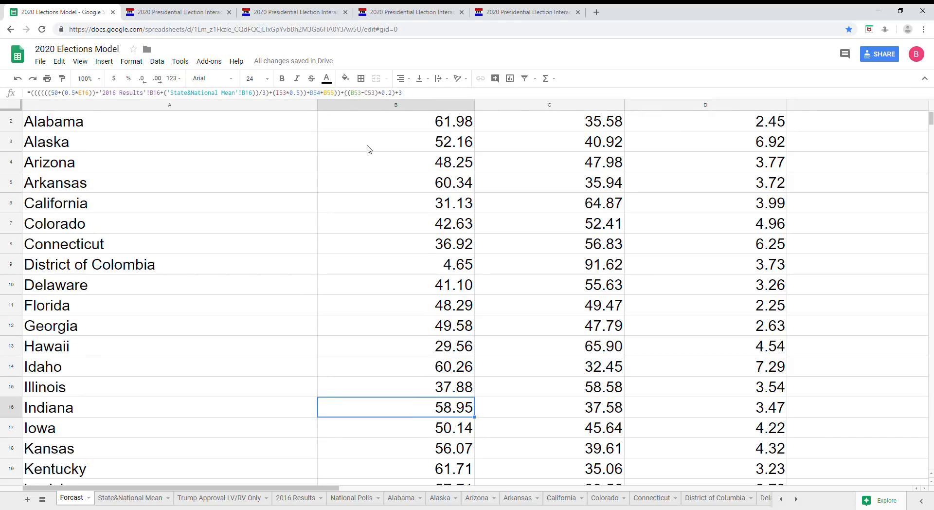
- Review the expected Republican, Democratic and other vote shares for the states in the Forcast sheet
{"action": "scroll", "coordinate": [370, 149], "scroll_direction": "up", "scroll_amount": 1}
{"action": "left_click", "coordinate": [288, 123]}
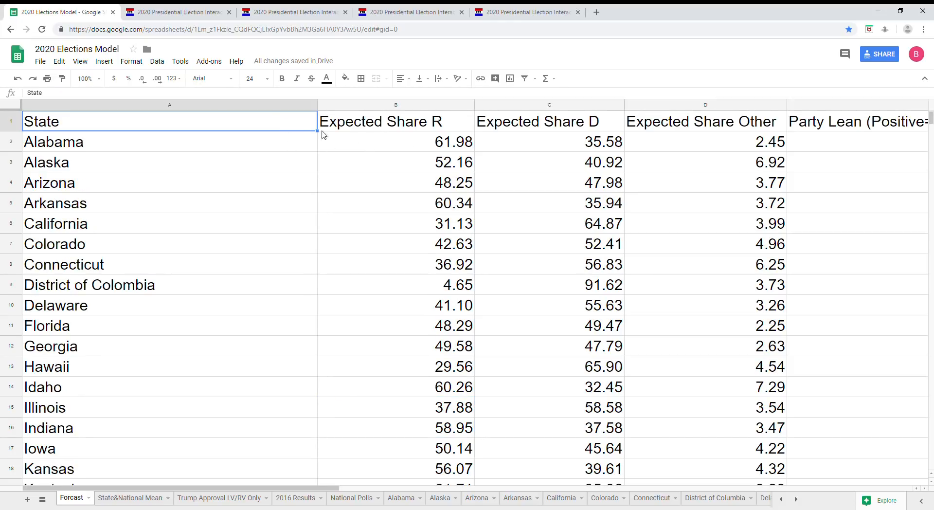
{"action": "scroll", "coordinate": [392, 148], "scroll_direction": "down", "scroll_amount": 8}
{"action": "scroll", "coordinate": [396, 156], "scroll_direction": "down", "scroll_amount": 8}
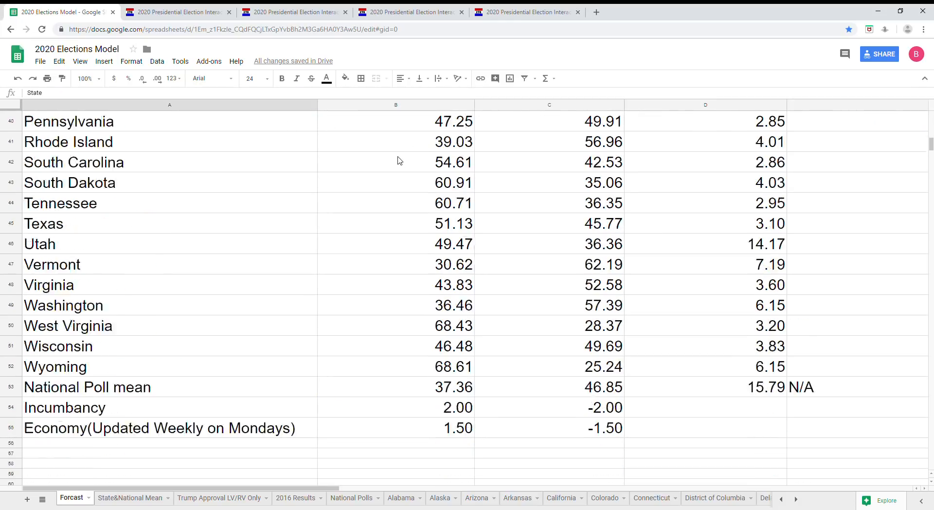
{"action": "scroll", "coordinate": [401, 158], "scroll_direction": "up", "scroll_amount": 9}
{"action": "scroll", "coordinate": [405, 158], "scroll_direction": "up", "scroll_amount": 4}
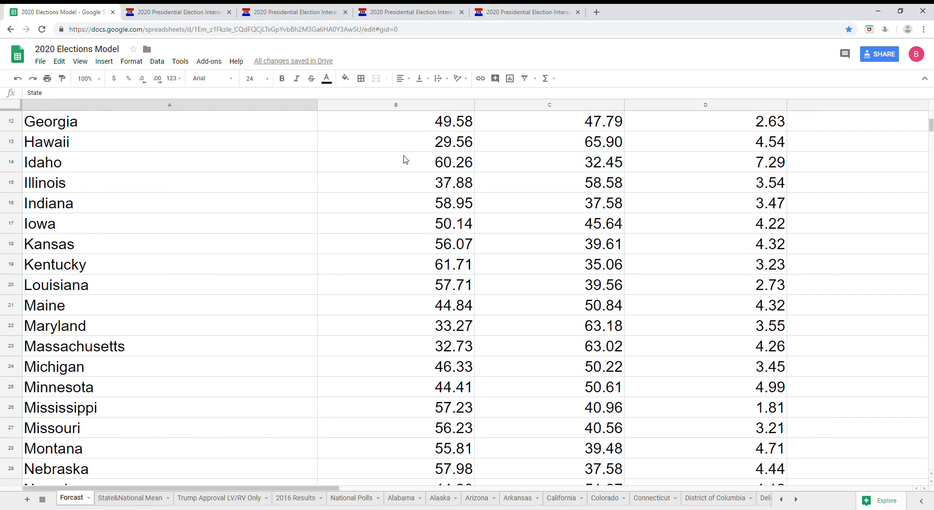
{"action": "scroll", "coordinate": [405, 159], "scroll_direction": "down", "scroll_amount": 4}
{"action": "scroll", "coordinate": [405, 159], "scroll_direction": "up", "scroll_amount": 5}
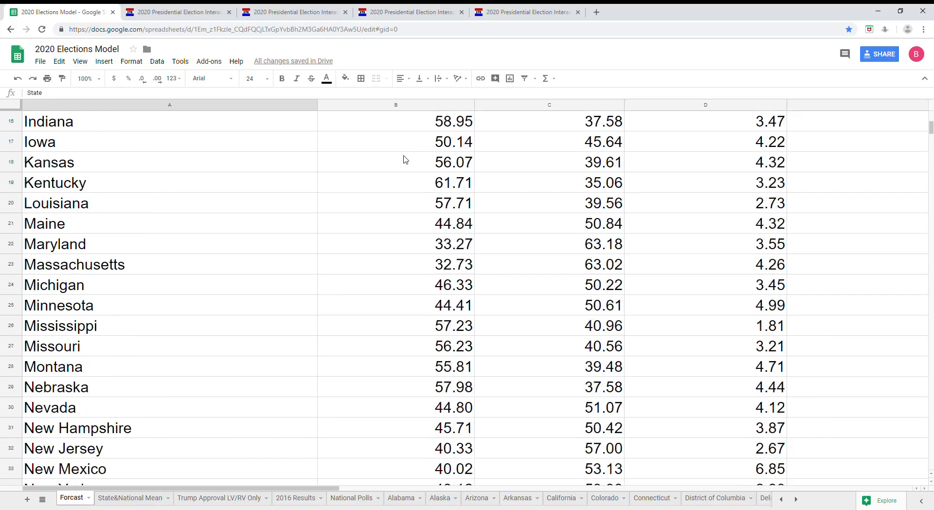
{"action": "scroll", "coordinate": [405, 159], "scroll_direction": "down", "scroll_amount": 1}
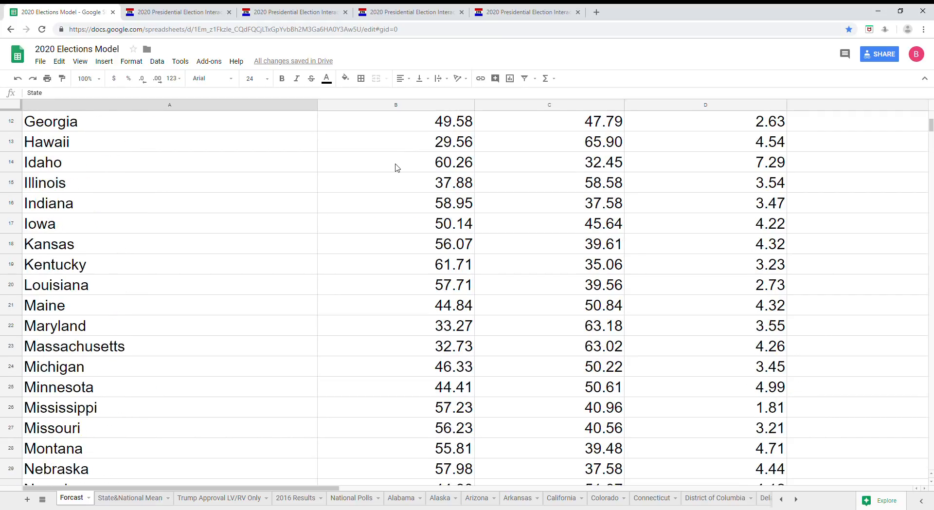
{"action": "scroll", "coordinate": [397, 167], "scroll_direction": "up", "scroll_amount": 1}
{"action": "scroll", "coordinate": [397, 167], "scroll_direction": "down", "scroll_amount": 1}
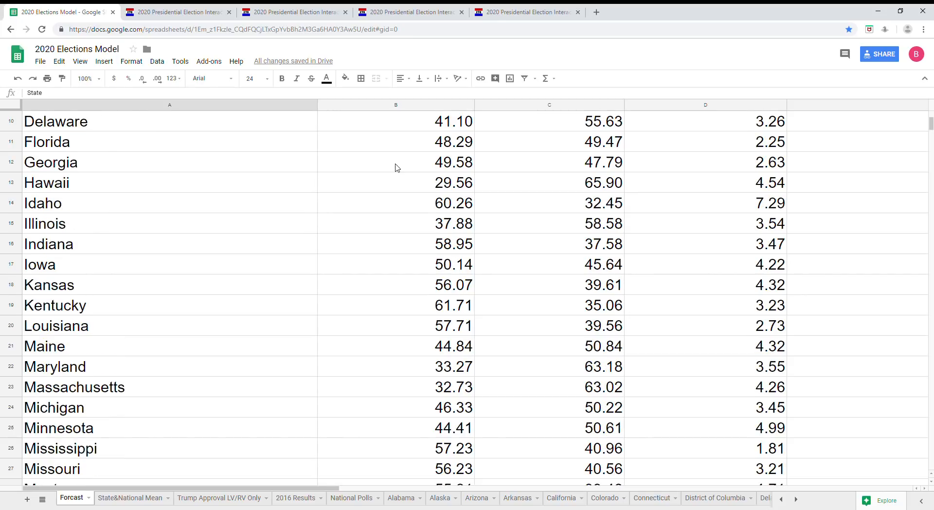
{"action": "scroll", "coordinate": [384, 150], "scroll_direction": "up", "scroll_amount": 1}
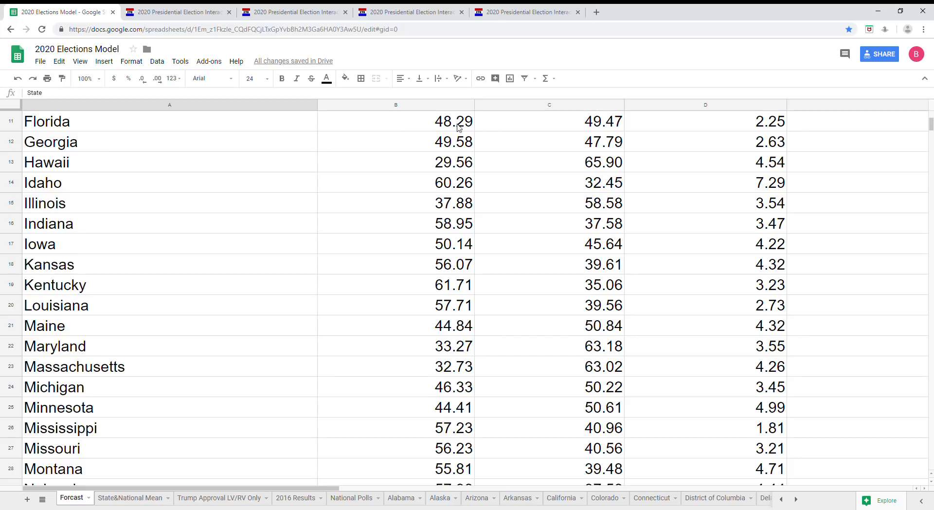
- Switch to the first 270toWin map and cycle Florida through its party ratings back to the lightest Democratic shade
{"action": "left_click", "coordinate": [191, 17]}
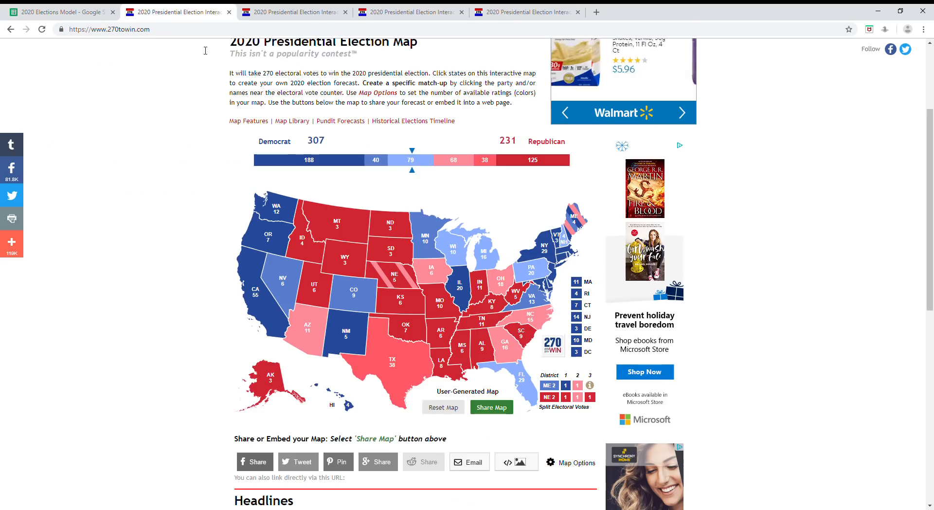
{"action": "left_click", "coordinate": [524, 373]}
{"action": "left_click", "coordinate": [524, 373]}
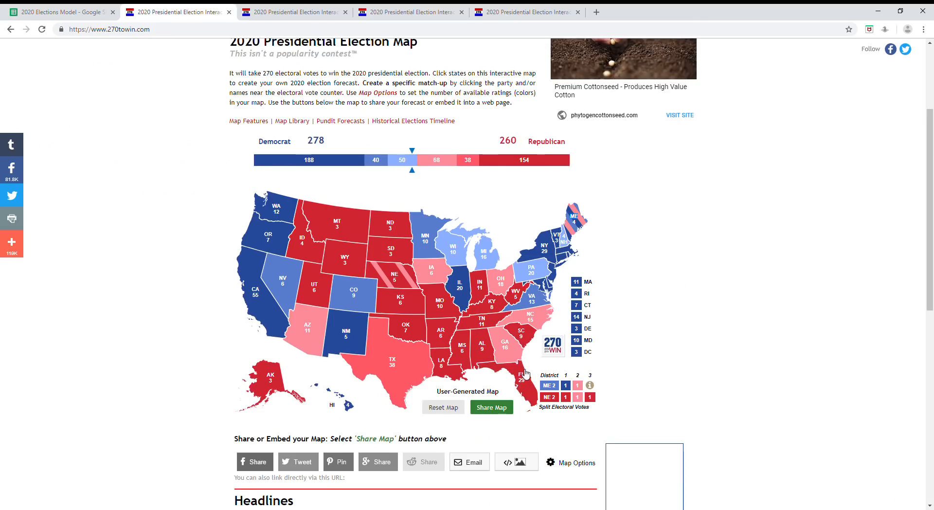
{"action": "left_click", "coordinate": [524, 373]}
{"action": "left_click", "coordinate": [524, 374]}
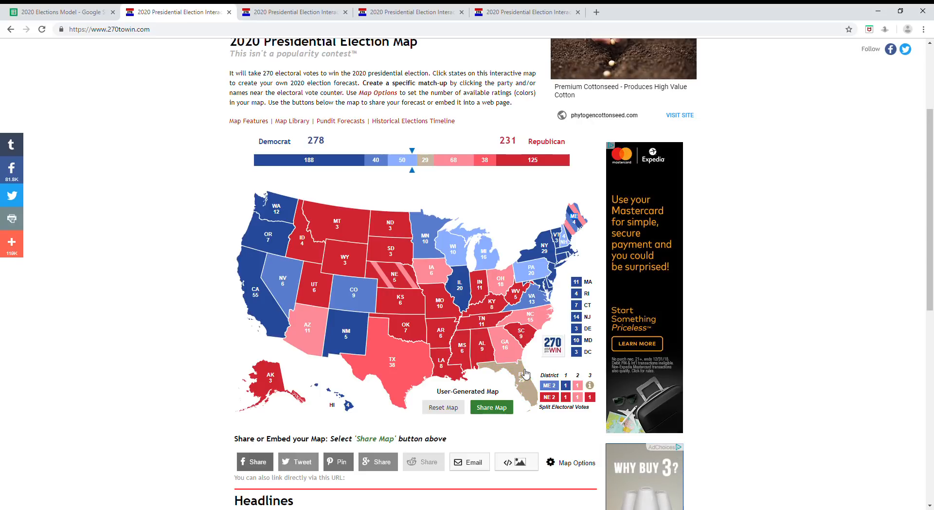
{"action": "left_click", "coordinate": [524, 374]}
{"action": "left_click", "coordinate": [524, 373]}
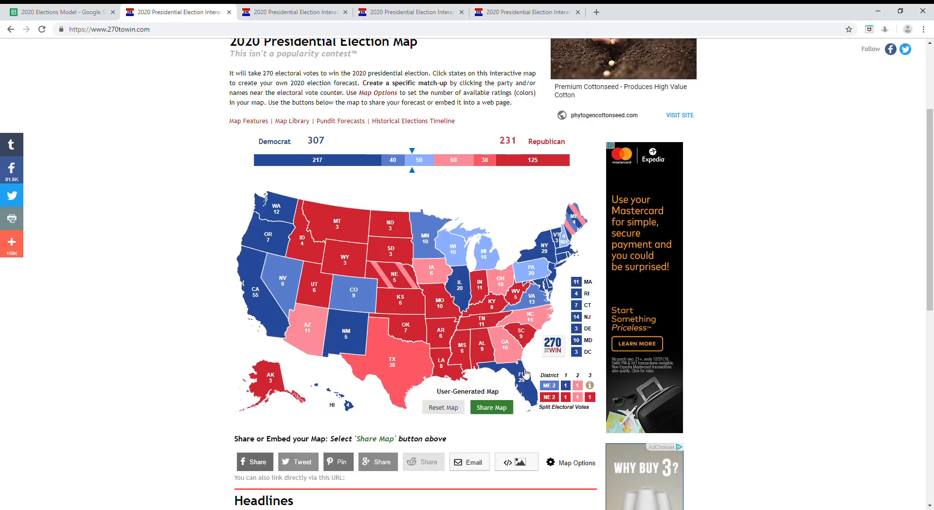
{"action": "left_click", "coordinate": [524, 373]}
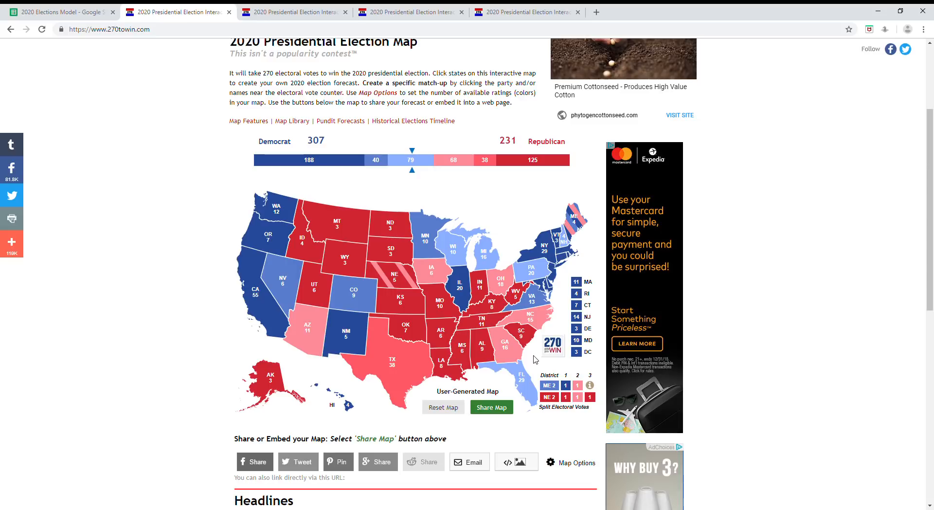
{"action": "left_click", "coordinate": [524, 372]}
{"action": "left_click", "coordinate": [524, 372]}
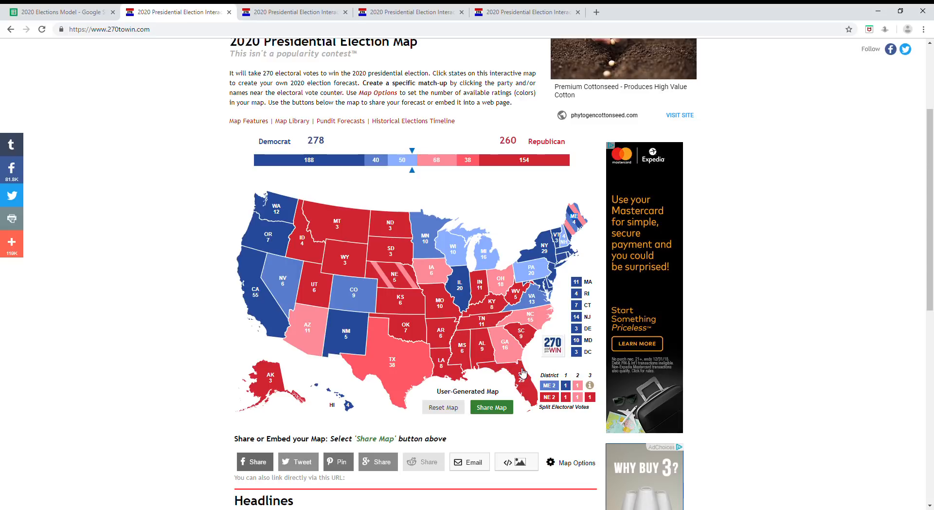
{"action": "left_click", "coordinate": [523, 373]}
{"action": "left_click", "coordinate": [523, 372]}
{"action": "left_click", "coordinate": [523, 372]}
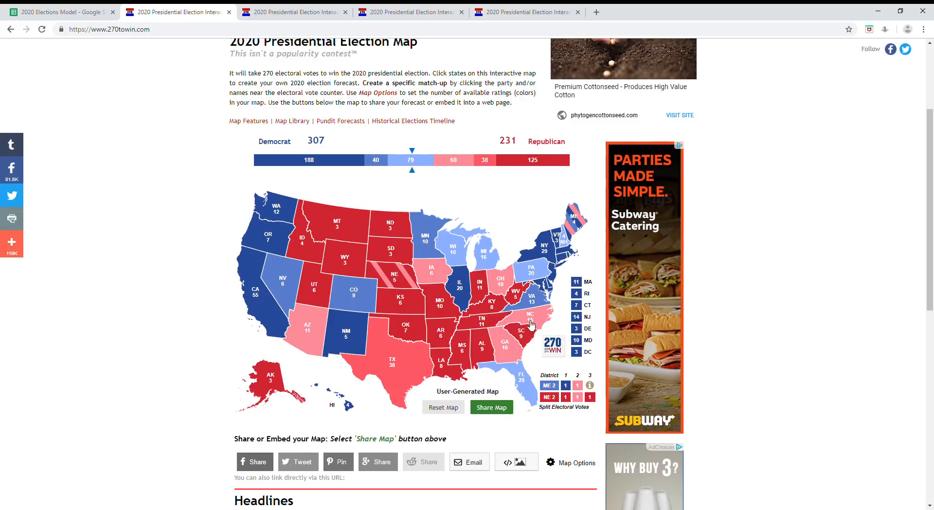
- Try rating Florida and Pennsylvania in the lightest Republican shade on the map
{"action": "left_click", "coordinate": [524, 373]}
{"action": "left_click", "coordinate": [524, 373]}
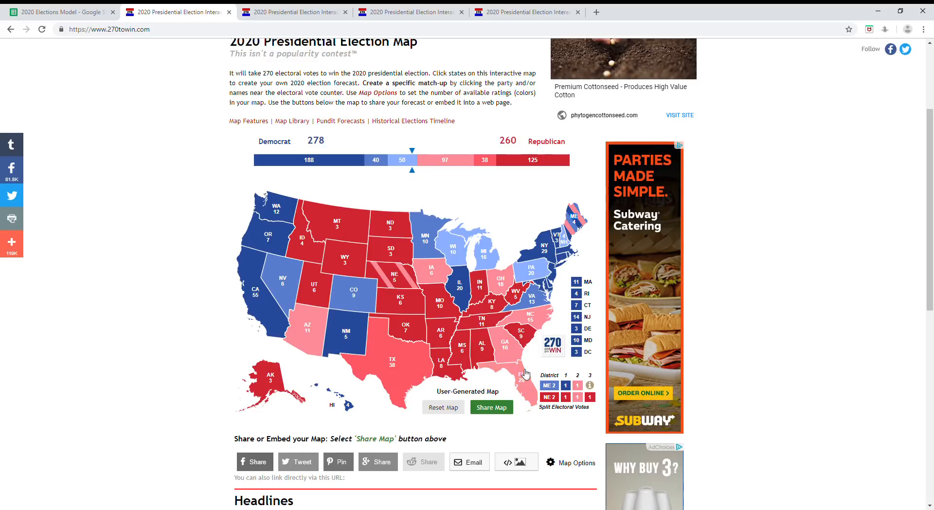
{"action": "left_click", "coordinate": [529, 277]}
{"action": "left_click", "coordinate": [529, 277]}
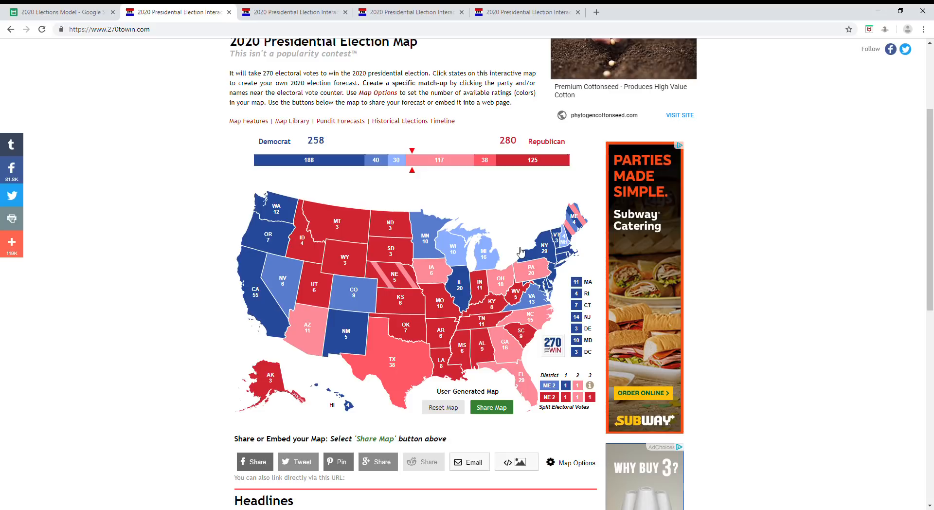
- Return Pennsylvania and Florida to the lightest Democratic shade
{"action": "left_click", "coordinate": [526, 278]}
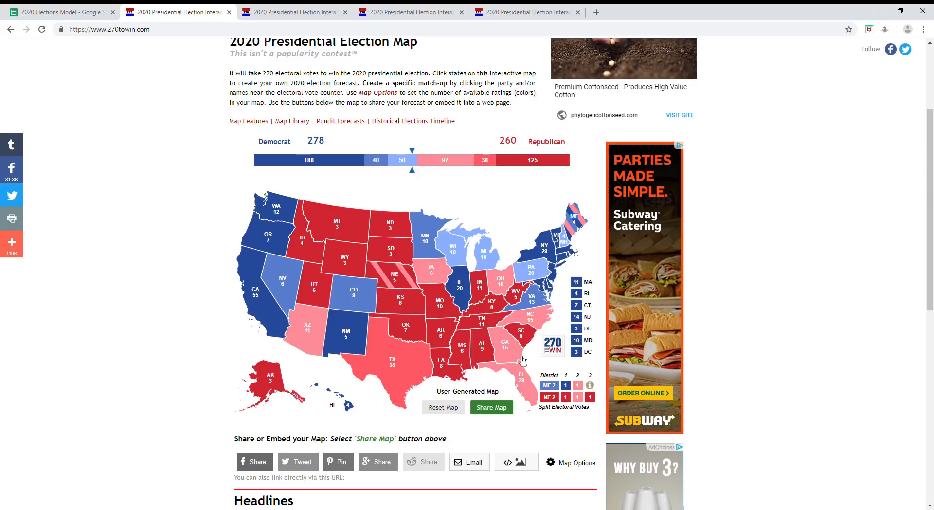
{"action": "left_click", "coordinate": [523, 372]}
{"action": "left_click", "coordinate": [522, 372]}
{"action": "left_click", "coordinate": [523, 372]}
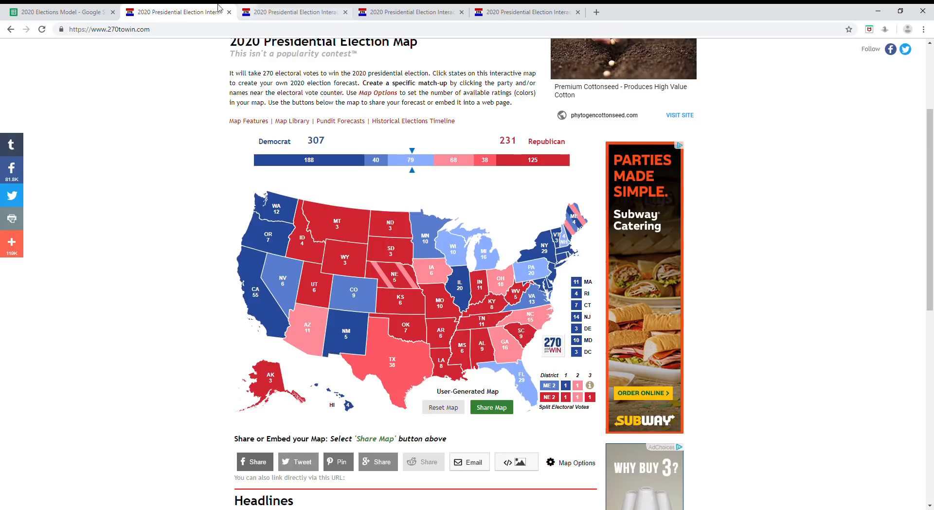
- Switch to the 2020 Elections Model spreadsheet and check the state shares down to the national poll mean, incumbency and economy rows
{"action": "left_click", "coordinate": [80, 10]}
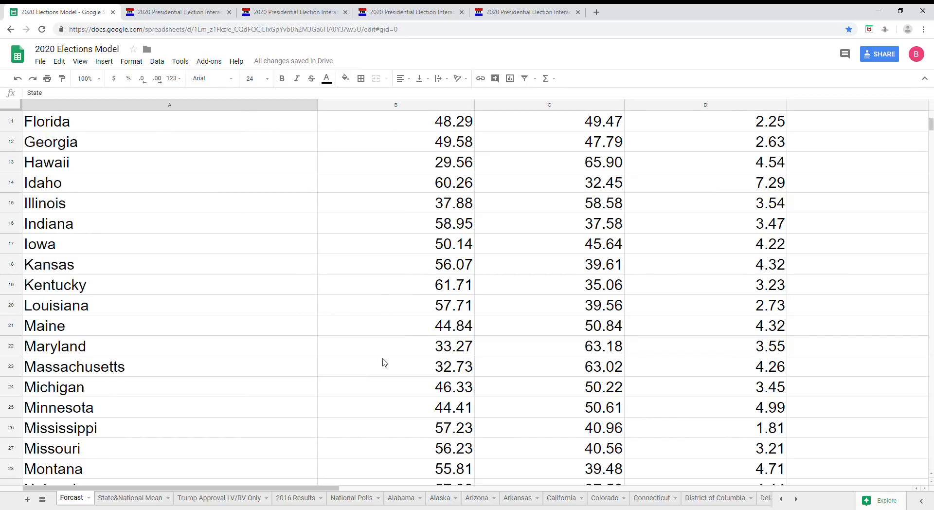
{"action": "scroll", "coordinate": [403, 303], "scroll_direction": "down", "scroll_amount": 8}
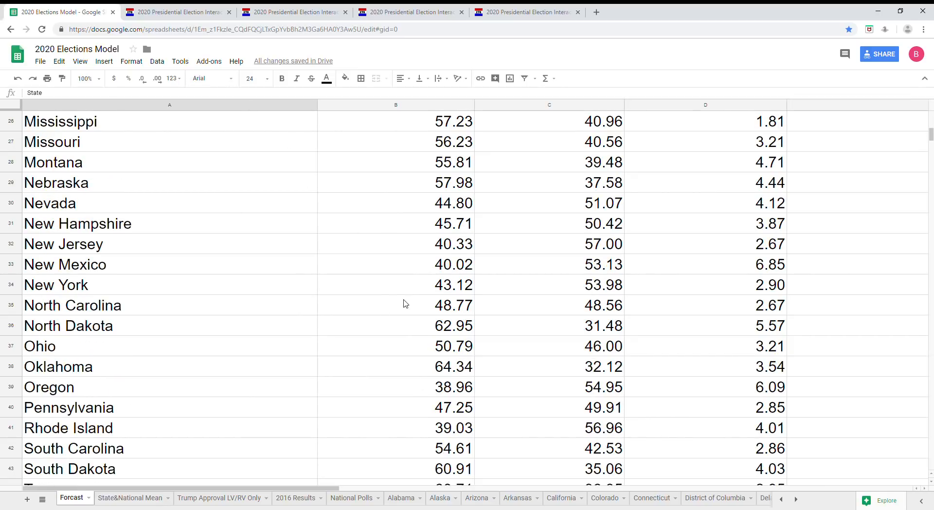
{"action": "scroll", "coordinate": [234, 358], "scroll_direction": "down", "scroll_amount": 1}
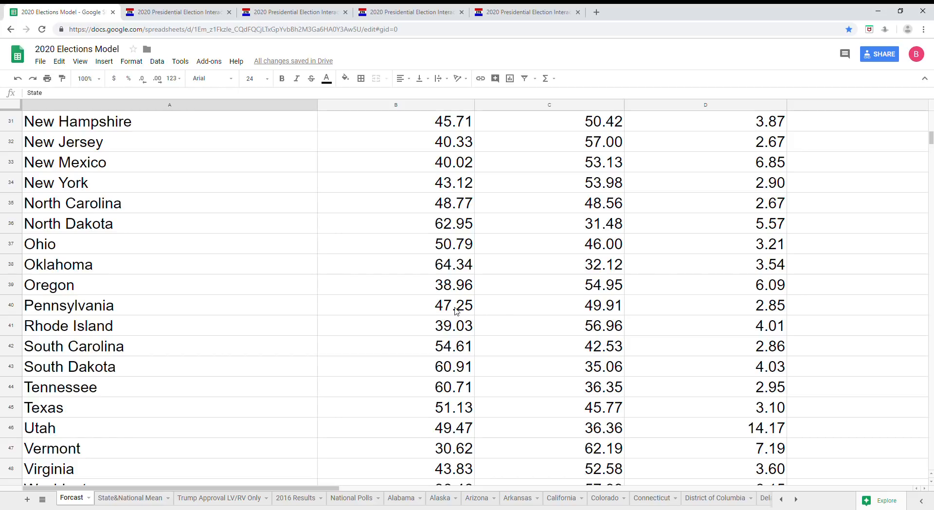
{"action": "scroll", "coordinate": [456, 311], "scroll_direction": "down", "scroll_amount": 4}
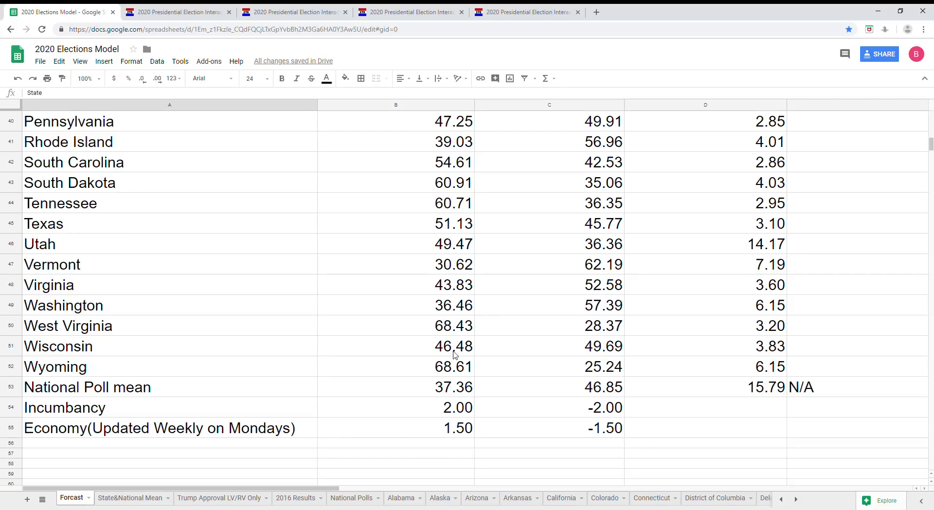
{"action": "scroll", "coordinate": [423, 364], "scroll_direction": "up", "scroll_amount": 15}
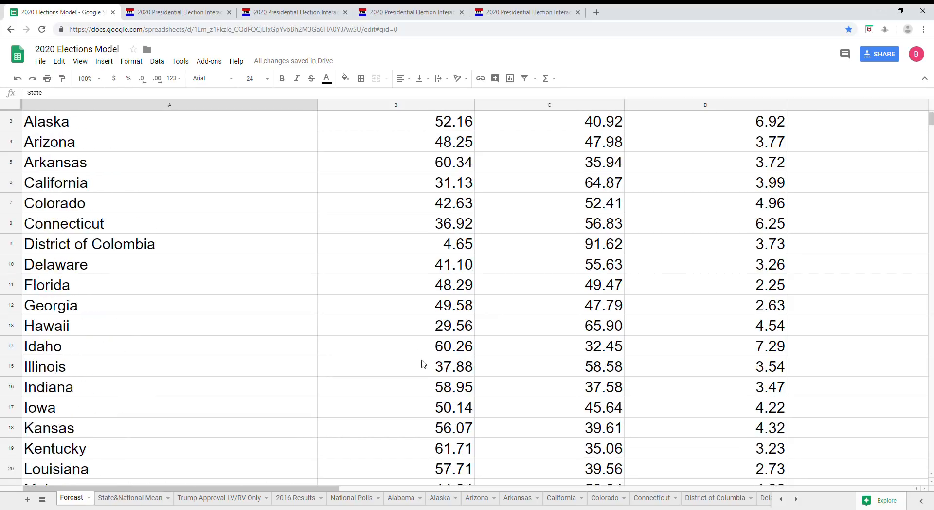
{"action": "scroll", "coordinate": [423, 364], "scroll_direction": "up", "scroll_amount": 1}
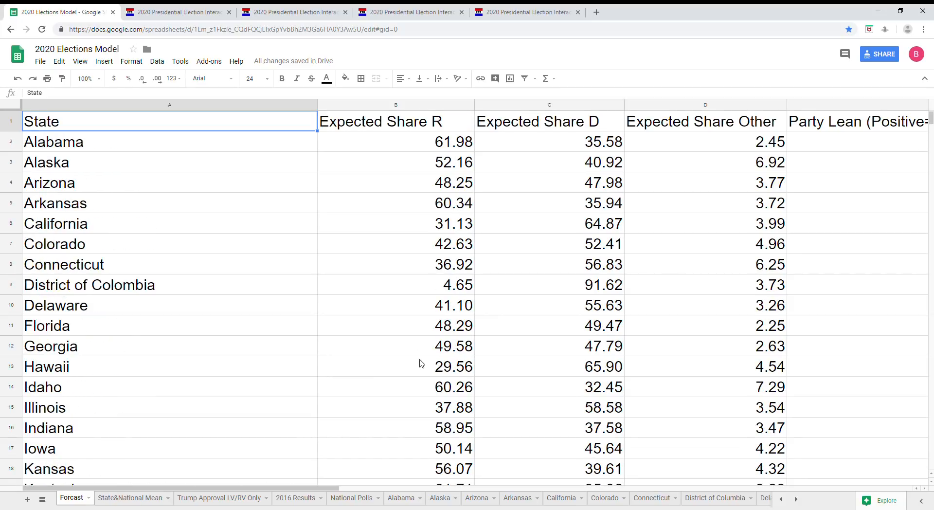
- Compare the state ratings on the first 270toWin map with the expected shares in the Forcast sheet
{"action": "left_click", "coordinate": [202, 11]}
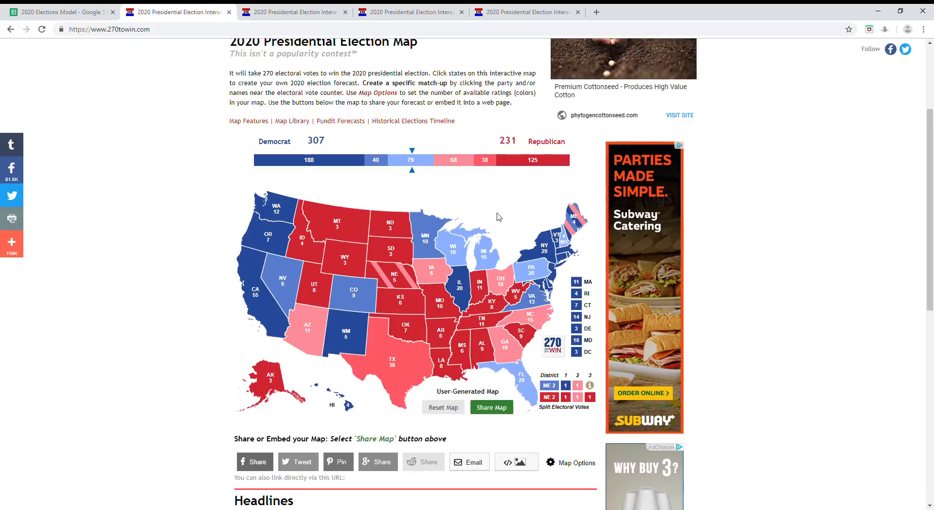
{"action": "left_click", "coordinate": [68, 12]}
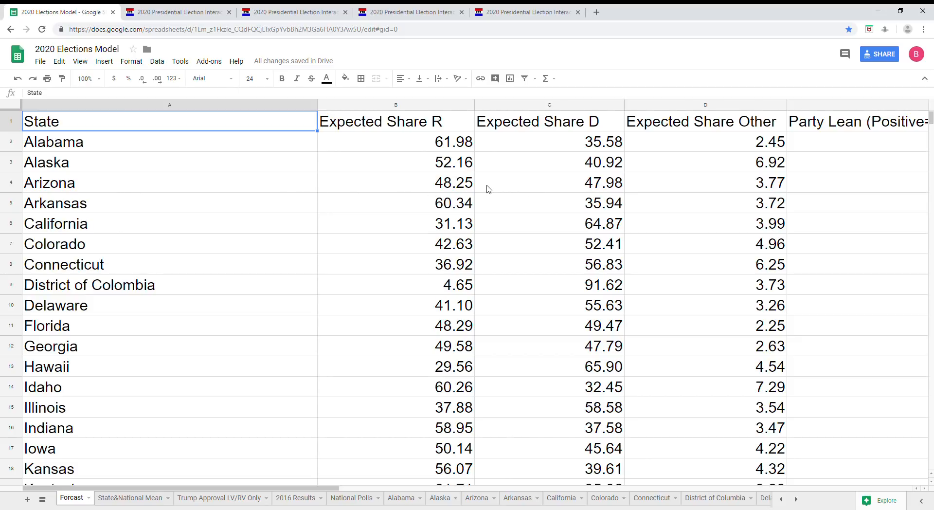
{"action": "left_click", "coordinate": [156, 11]}
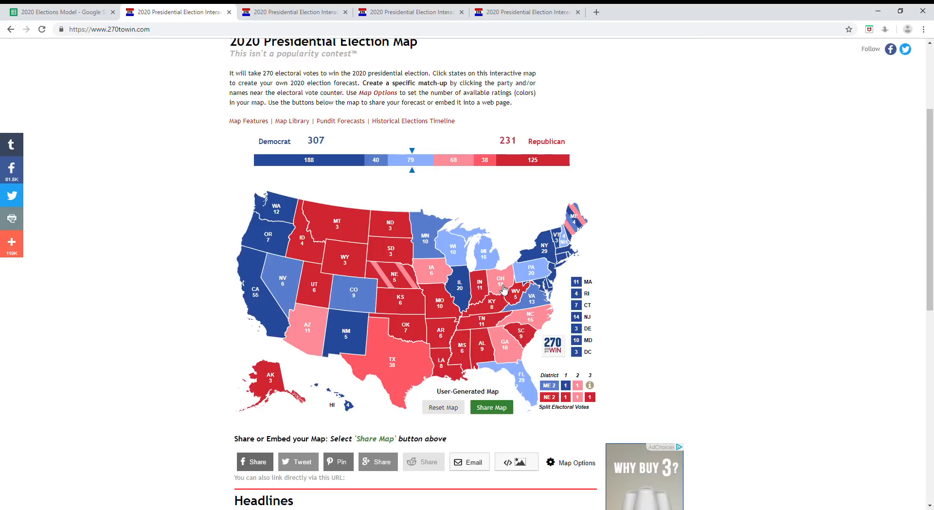
{"action": "left_click", "coordinate": [31, 10]}
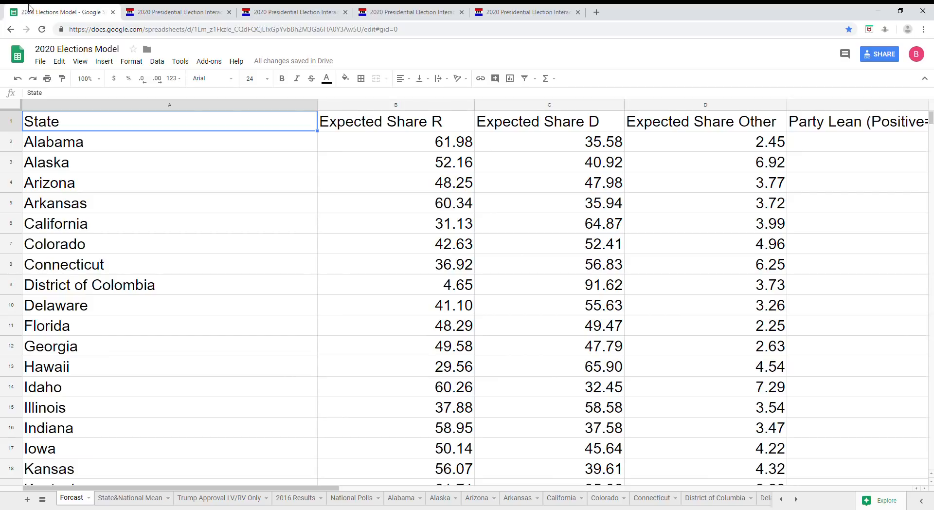
{"action": "left_click", "coordinate": [197, 10]}
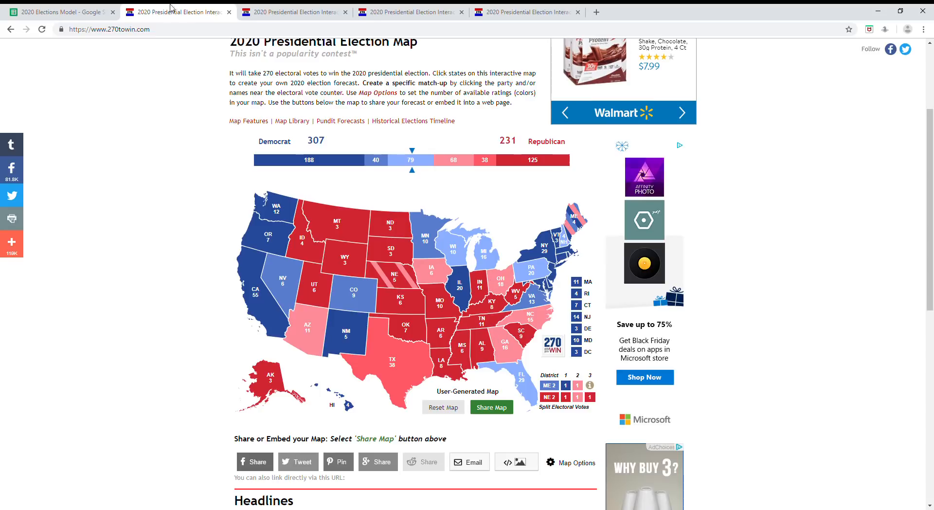
- Examine the closing rows of the Forcast sheet, and check the Democratic electoral vote total on the first 270toWin map
{"action": "left_click", "coordinate": [59, 12]}
{"action": "scroll", "coordinate": [481, 350], "scroll_direction": "down", "scroll_amount": 1}
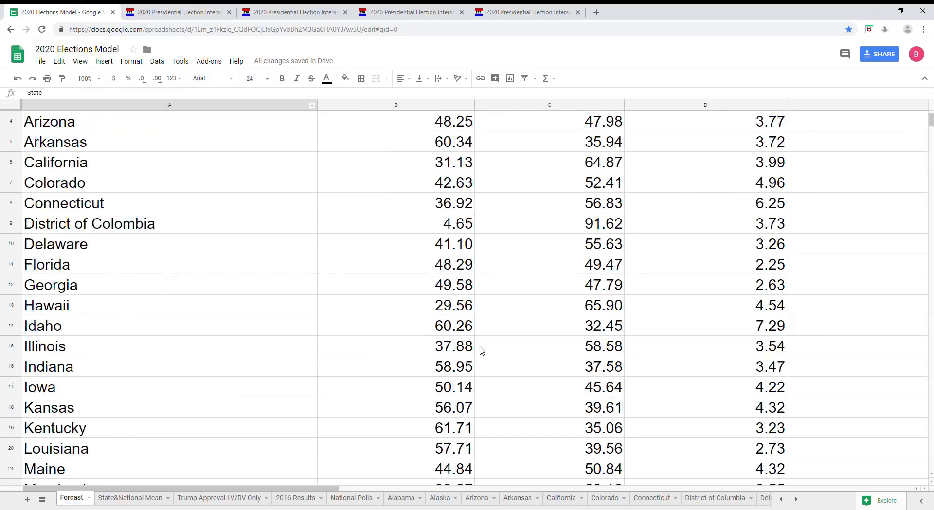
{"action": "scroll", "coordinate": [481, 350], "scroll_direction": "down", "scroll_amount": 12}
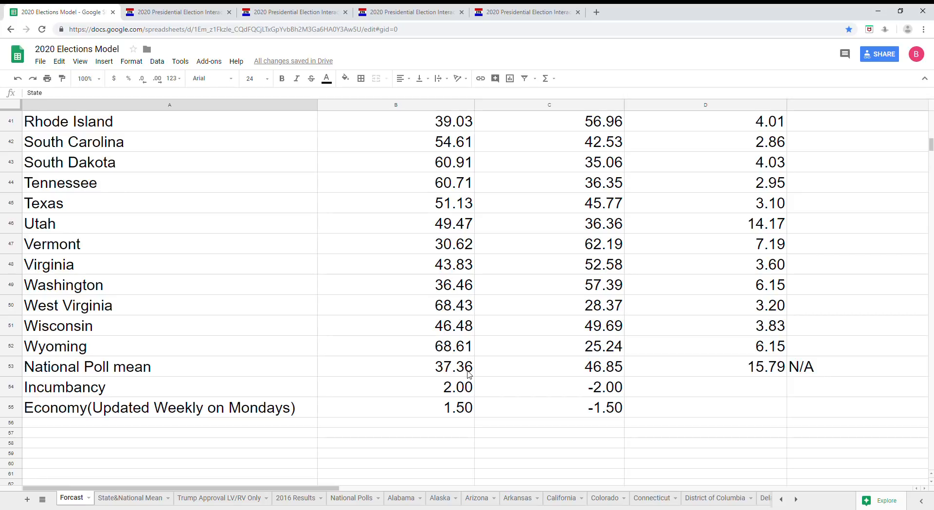
{"action": "left_click", "coordinate": [200, 10]}
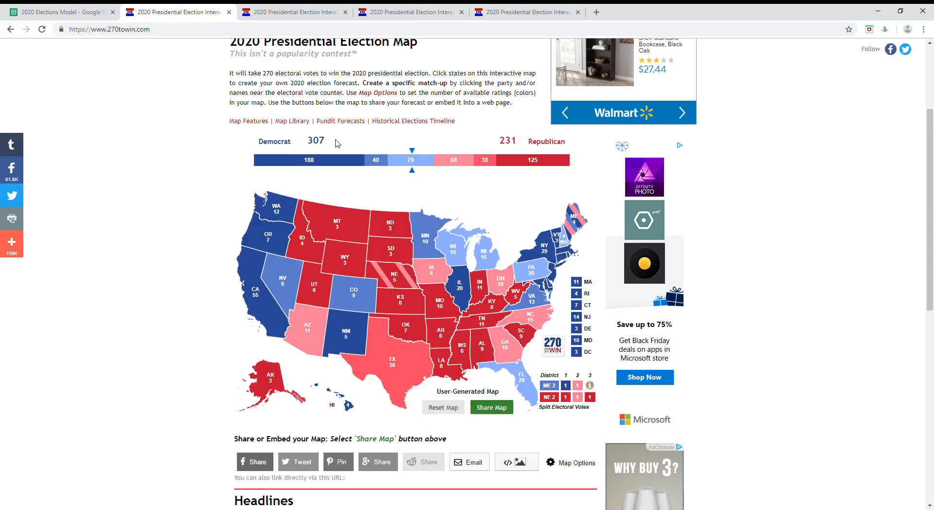
{"action": "left_click_drag", "start_coordinate": [308, 139], "coordinate": [340, 138]}
{"action": "left_click", "coordinate": [328, 142]}
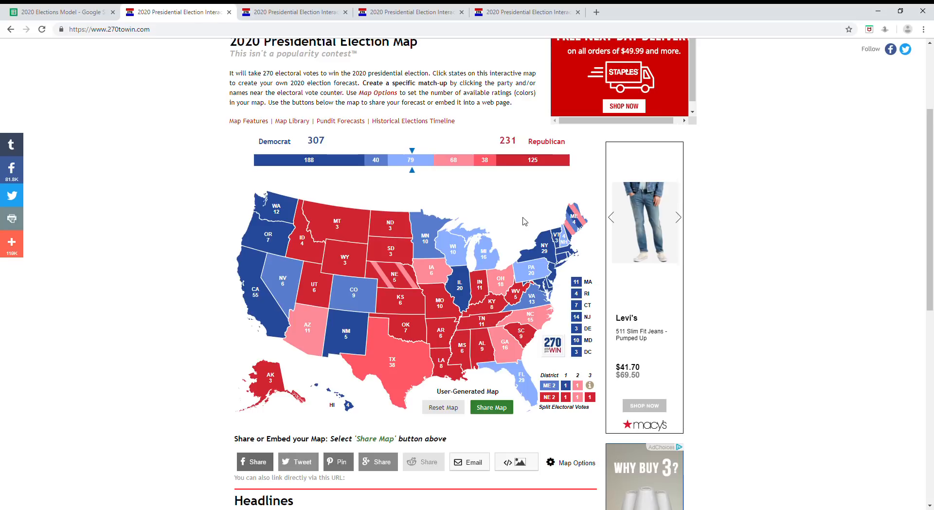
- Switch to the second 270toWin map and rate Nebraska's 2nd district in the lightest Republican shade
{"action": "left_click", "coordinate": [277, 8]}
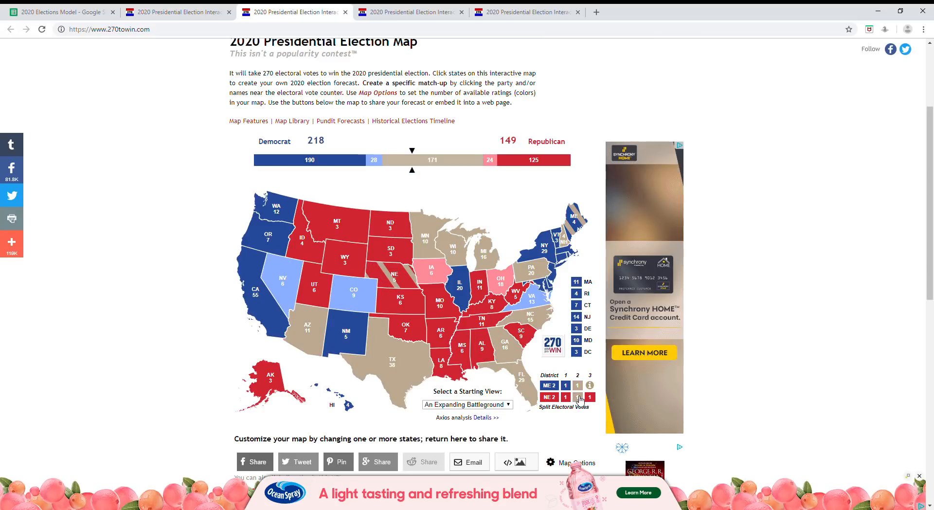
{"action": "left_click", "coordinate": [577, 397]}
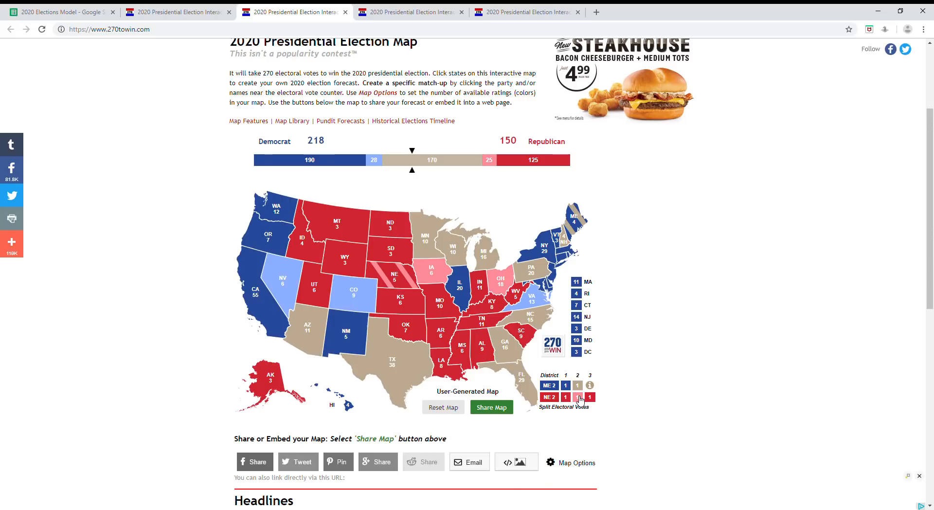
- Check the first 270toWin map, and on the second one rate Texas likely Republican and Arizona and Georgia leaning Republican
{"action": "left_click", "coordinate": [143, 14]}
{"action": "left_click", "coordinate": [302, 19]}
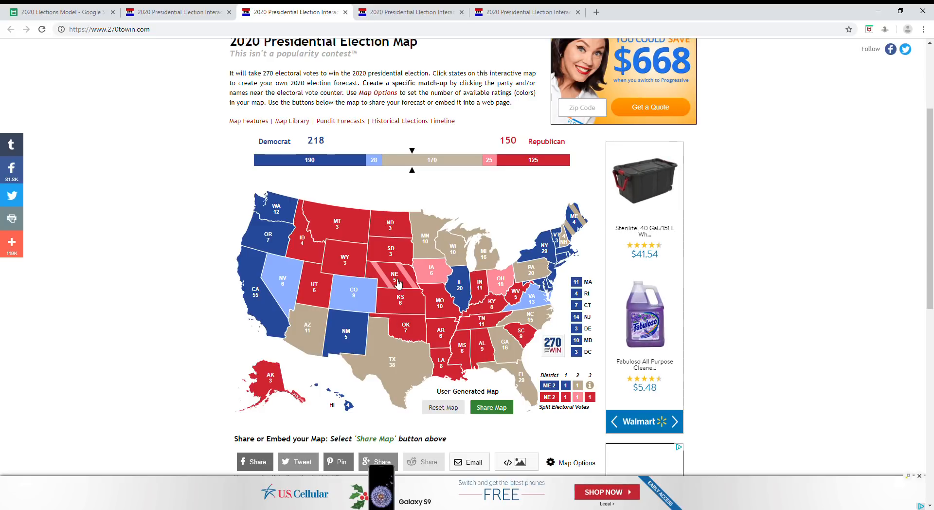
{"action": "left_click", "coordinate": [391, 360]}
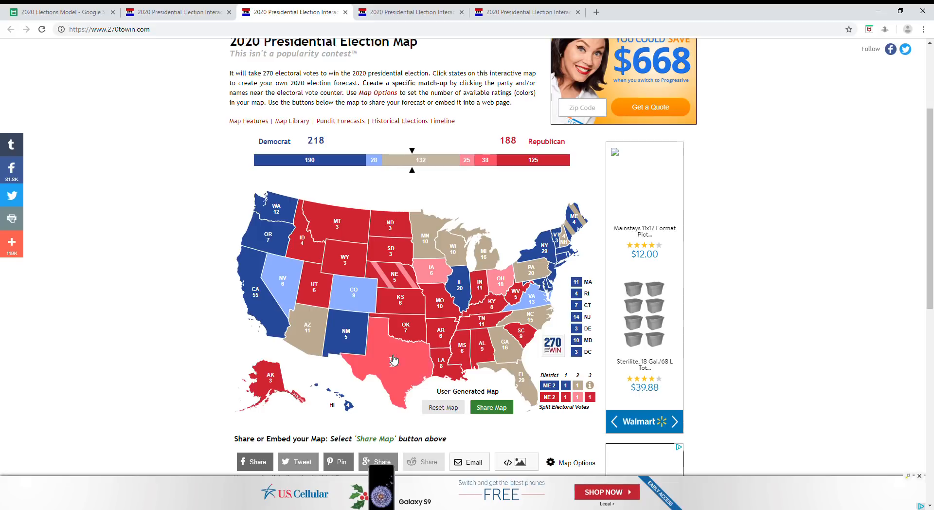
{"action": "left_click", "coordinate": [307, 343]}
{"action": "left_click", "coordinate": [509, 357]}
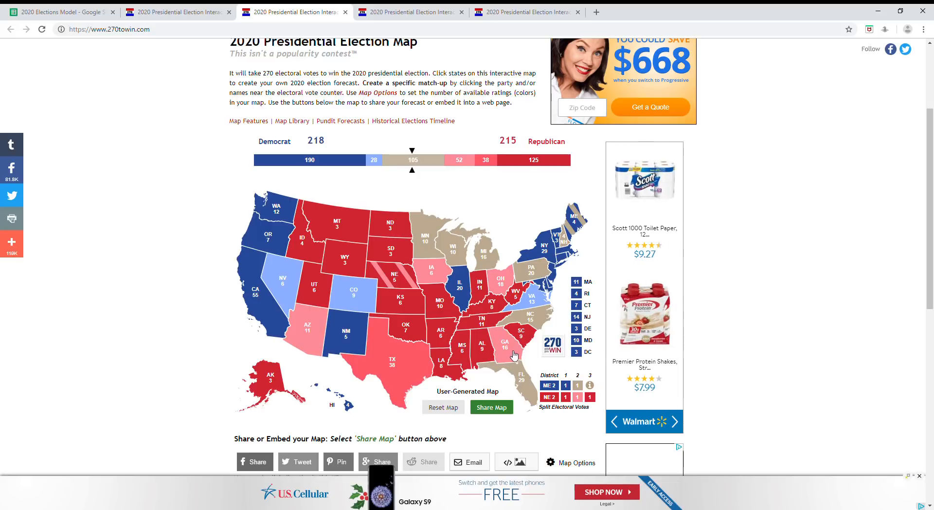
- Rate North Carolina, Florida, Wisconsin, Pennsylvania and Maine's 2nd district leaning Republican
{"action": "left_click", "coordinate": [535, 319]}
{"action": "left_click", "coordinate": [521, 379]}
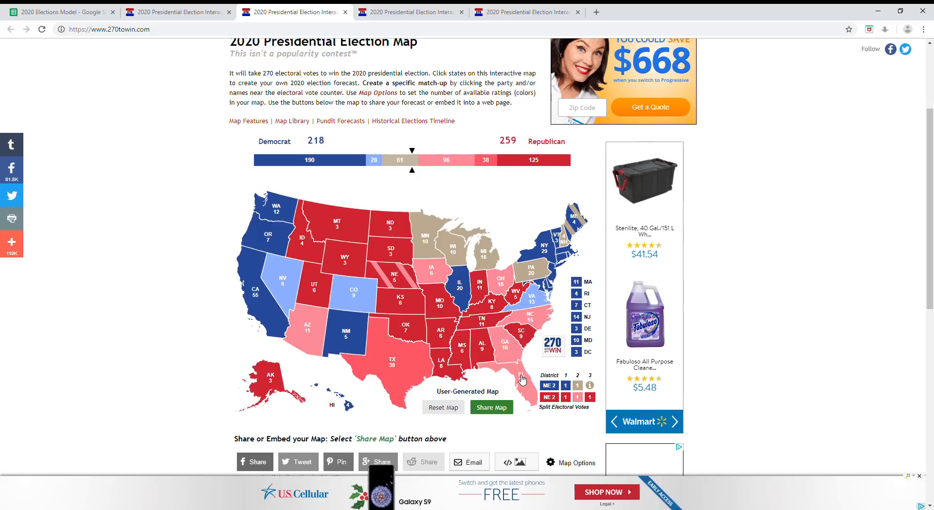
{"action": "left_click", "coordinate": [456, 260]}
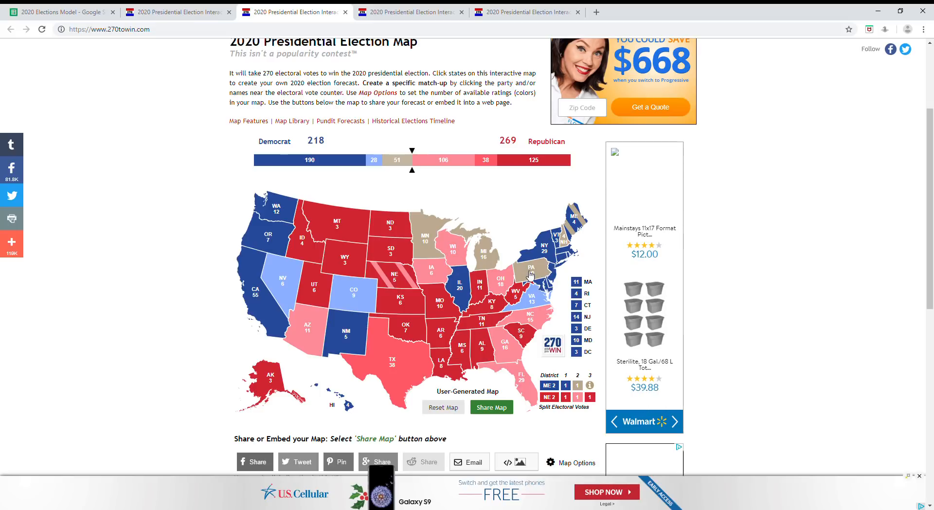
{"action": "left_click", "coordinate": [527, 274]}
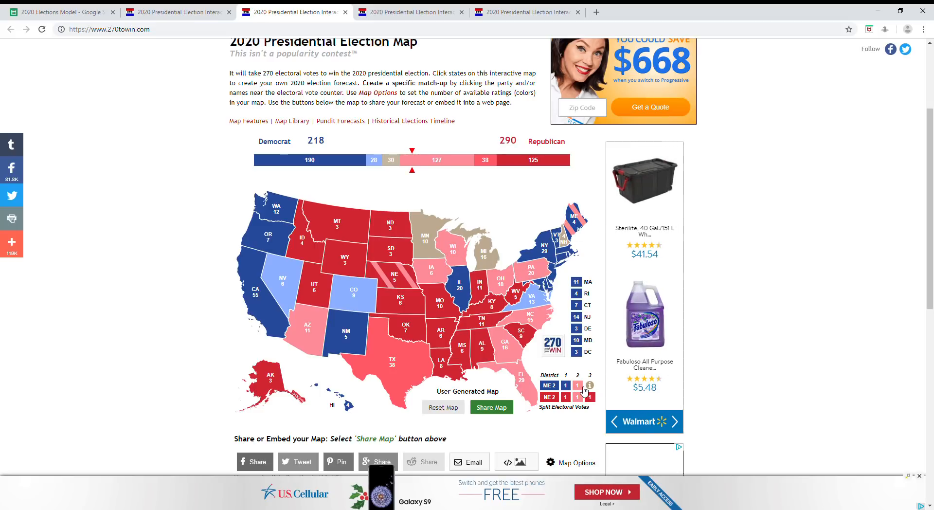
- Rate New Hampshire and Michigan leaning Democrat in the lightest blue shade
{"action": "left_click", "coordinate": [567, 242]}
{"action": "left_click", "coordinate": [567, 242]}
{"action": "left_click", "coordinate": [567, 242]}
{"action": "left_click", "coordinate": [567, 243]}
{"action": "left_click", "coordinate": [492, 247]}
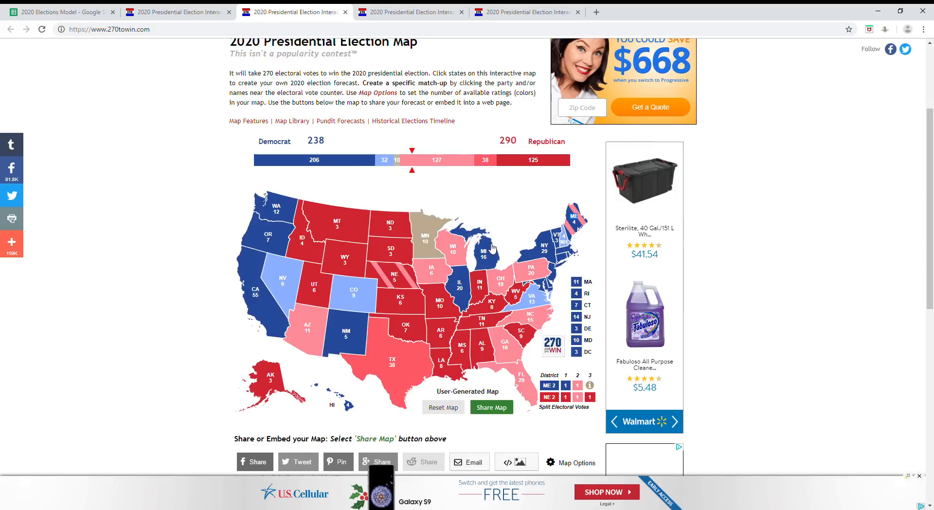
{"action": "left_click", "coordinate": [493, 247]}
- Rate Minnesota leaning Democrat in the lightest blue shade
{"action": "left_click", "coordinate": [439, 224]}
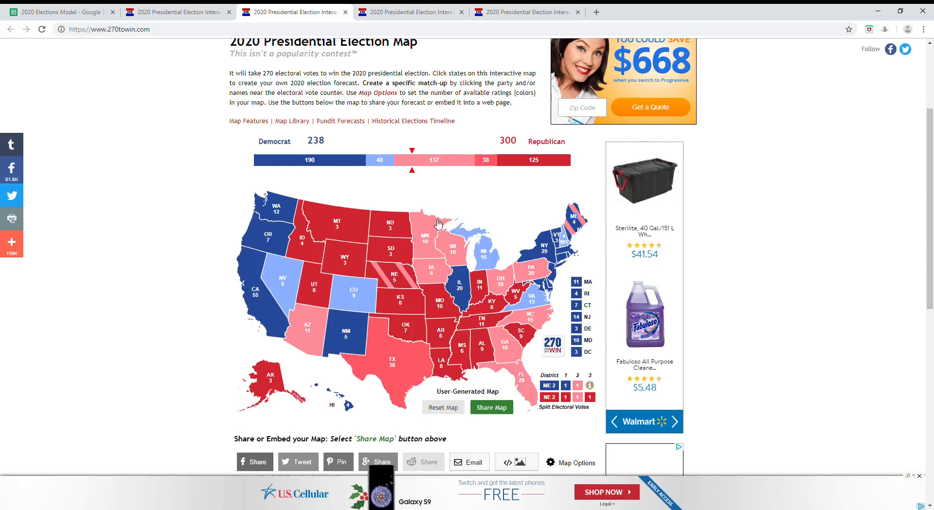
{"action": "left_click", "coordinate": [438, 224]}
{"action": "left_click", "coordinate": [438, 224]}
{"action": "left_click", "coordinate": [438, 224]}
{"action": "left_click", "coordinate": [438, 224]}
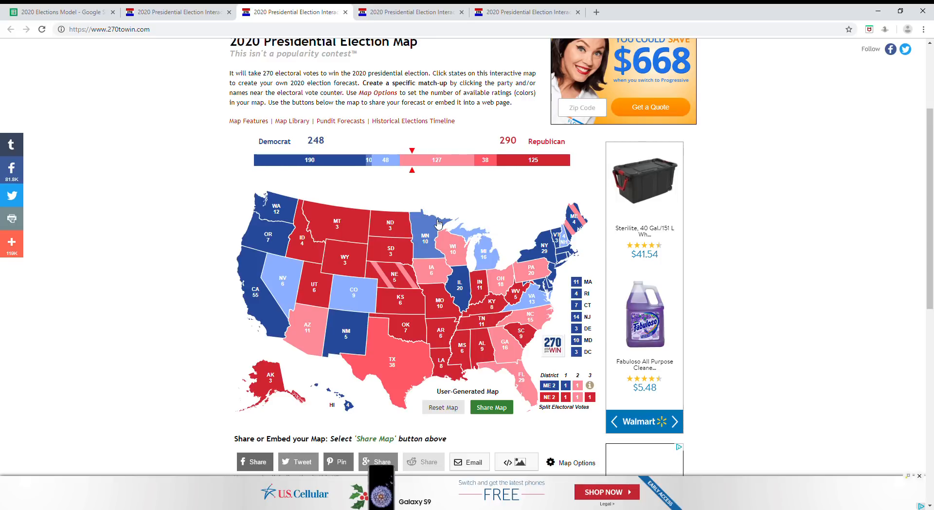
{"action": "left_click", "coordinate": [438, 224]}
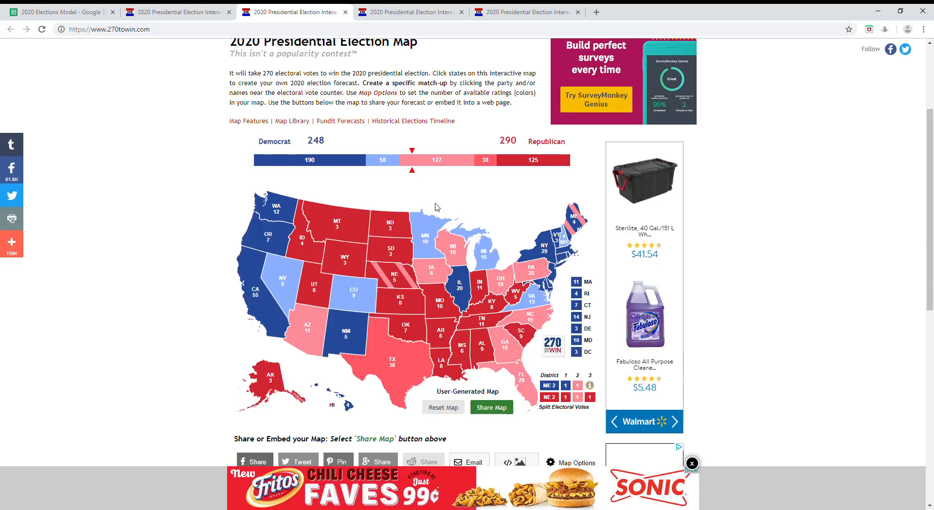
- Dismiss the banner advertisement and switch to the third 270toWin map
{"action": "left_click", "coordinate": [691, 462]}
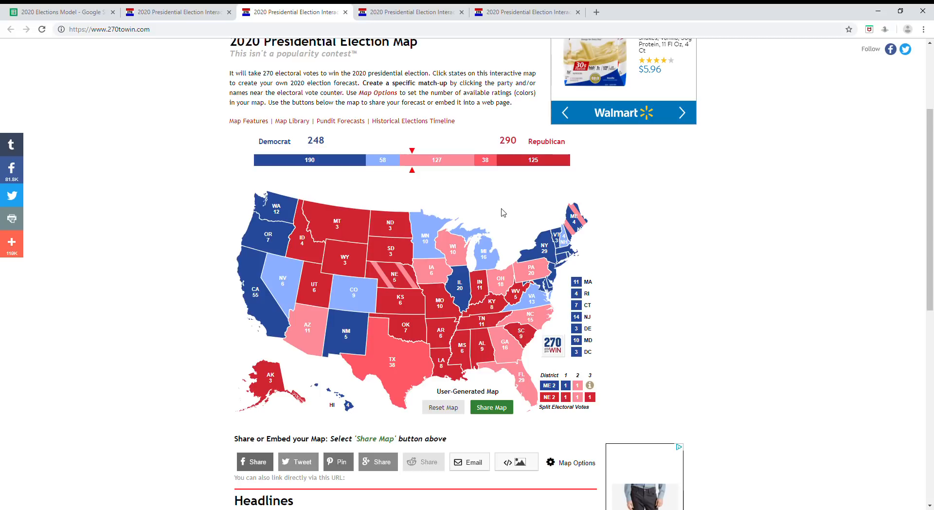
{"action": "left_click", "coordinate": [424, 7]}
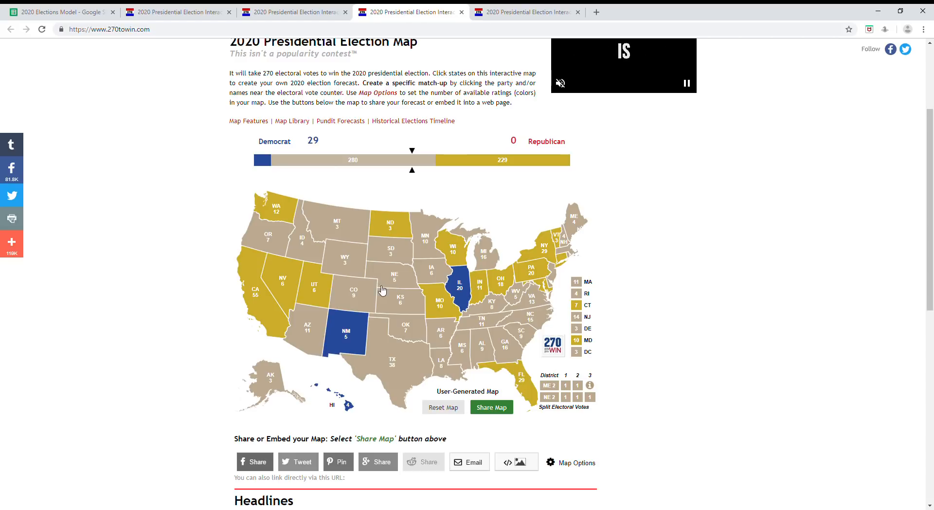
{"action": "left_click", "coordinate": [348, 293]}
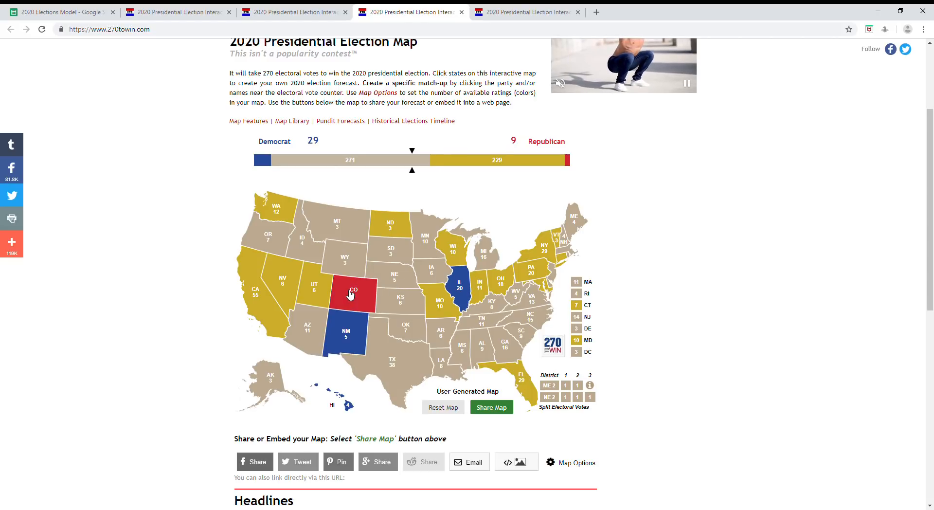
{"action": "left_click", "coordinate": [349, 293]}
{"action": "left_click", "coordinate": [350, 293]}
{"action": "left_click", "coordinate": [350, 294]}
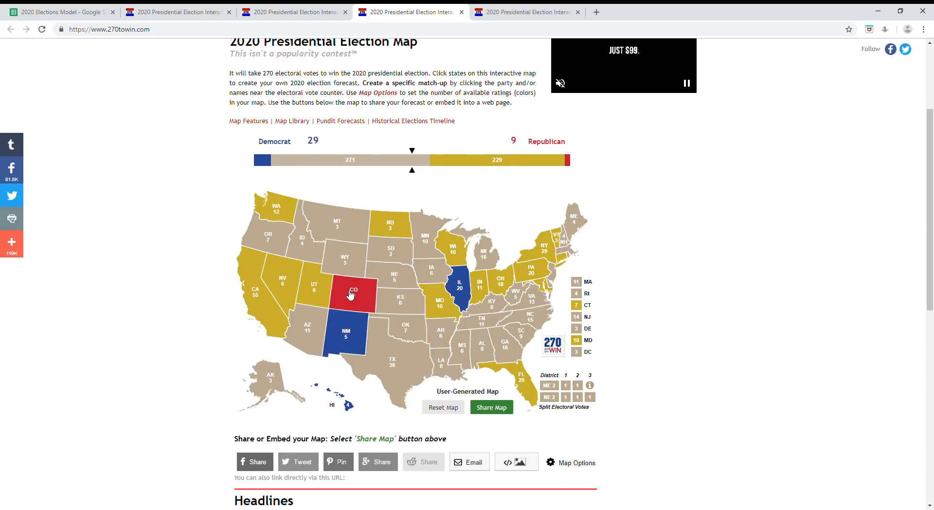
{"action": "left_click", "coordinate": [349, 294]}
{"action": "left_click", "coordinate": [349, 294]}
{"action": "left_click", "coordinate": [350, 294]}
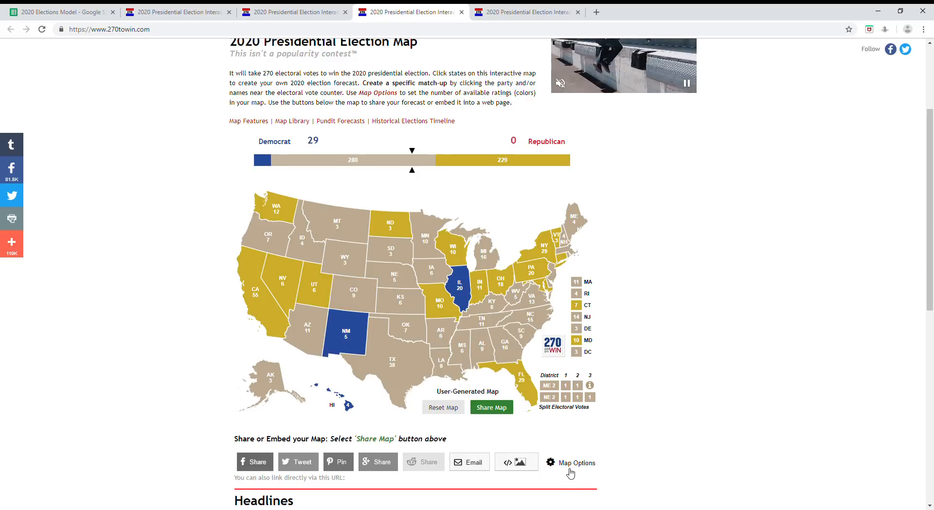
- Set the third map's color rotation to Safe, Leaning, Tossup and return to the map
{"action": "left_click", "coordinate": [567, 465]}
{"action": "left_click", "coordinate": [396, 269]}
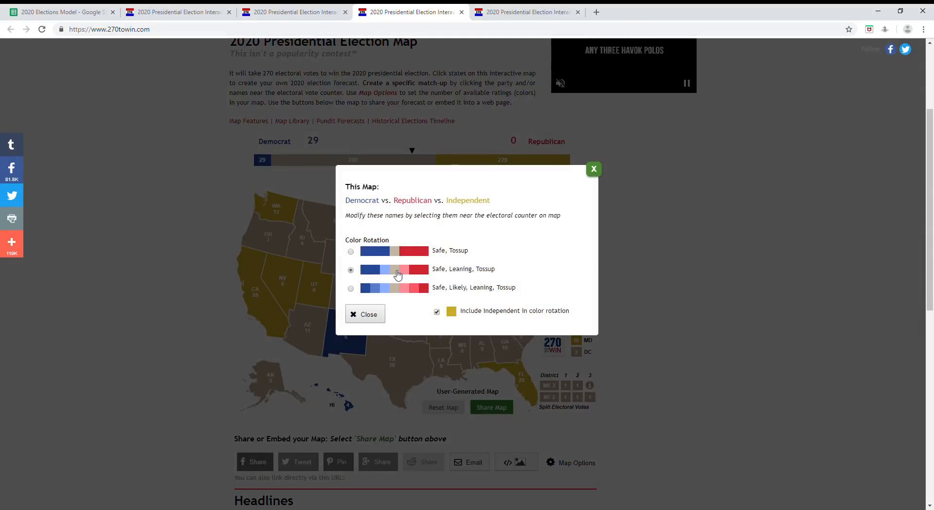
{"action": "left_click", "coordinate": [381, 313]}
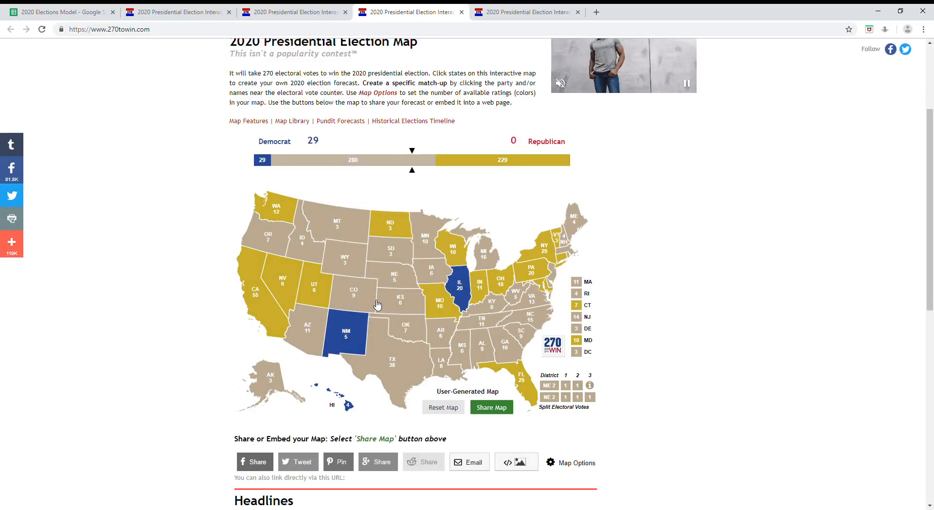
{"action": "left_click", "coordinate": [567, 466]}
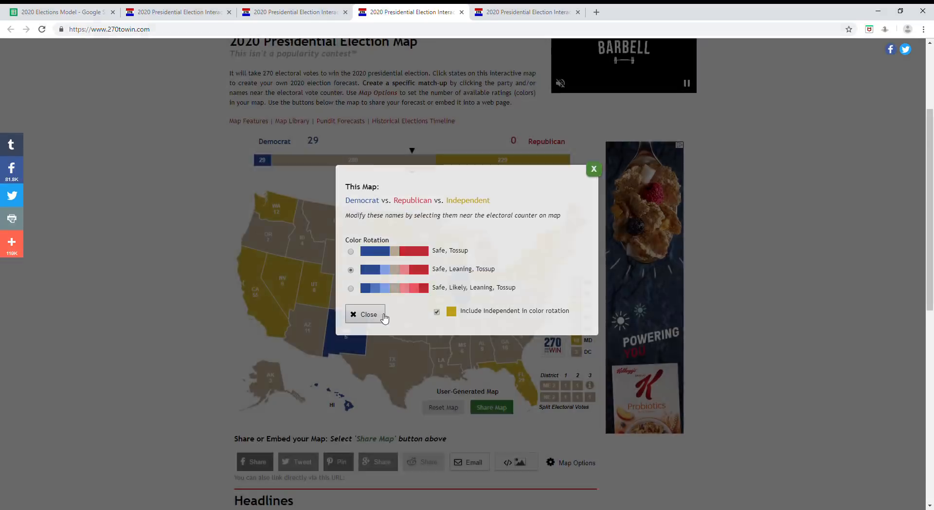
{"action": "left_click", "coordinate": [384, 317]}
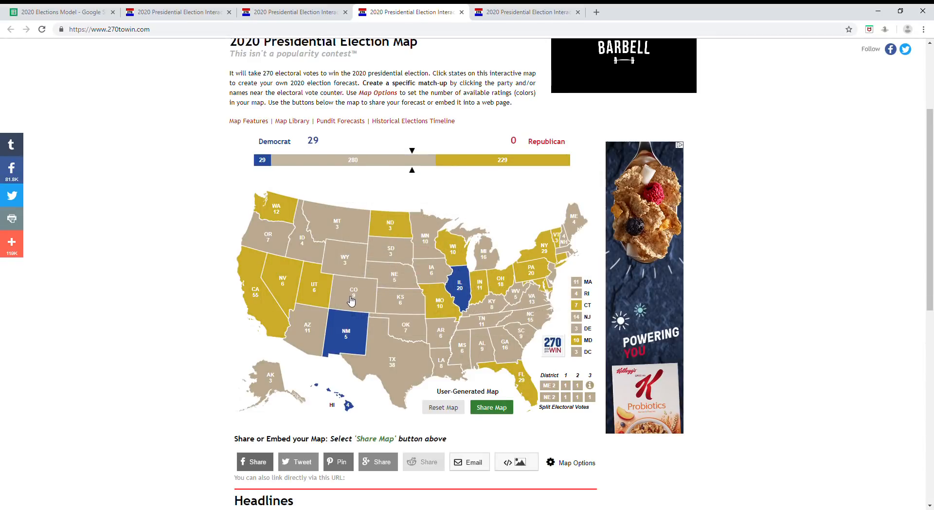
- Rate Oregon safe Democrat and Alaska safe Republican on the third map
{"action": "left_click", "coordinate": [280, 241]}
{"action": "left_click", "coordinate": [280, 242]}
{"action": "left_click", "coordinate": [280, 242]}
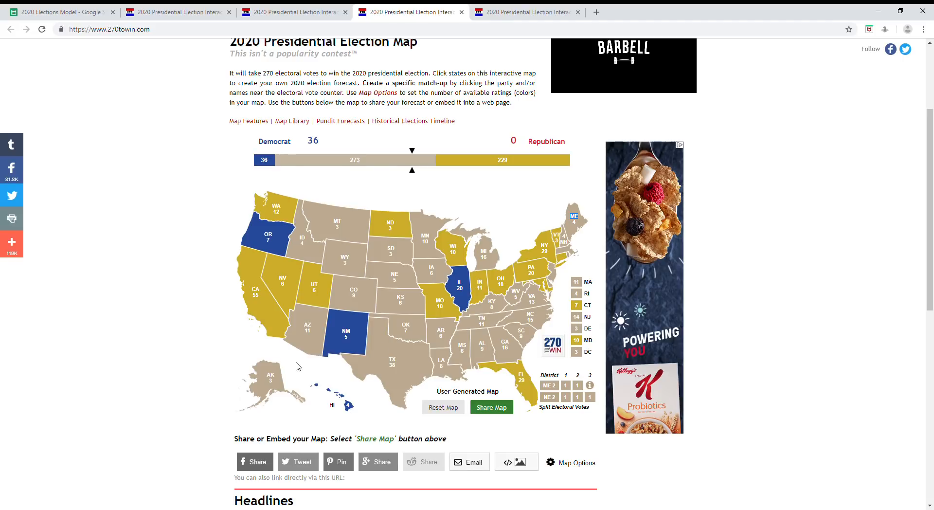
{"action": "left_click", "coordinate": [259, 372]}
{"action": "left_click", "coordinate": [260, 372]}
{"action": "left_click", "coordinate": [313, 347]}
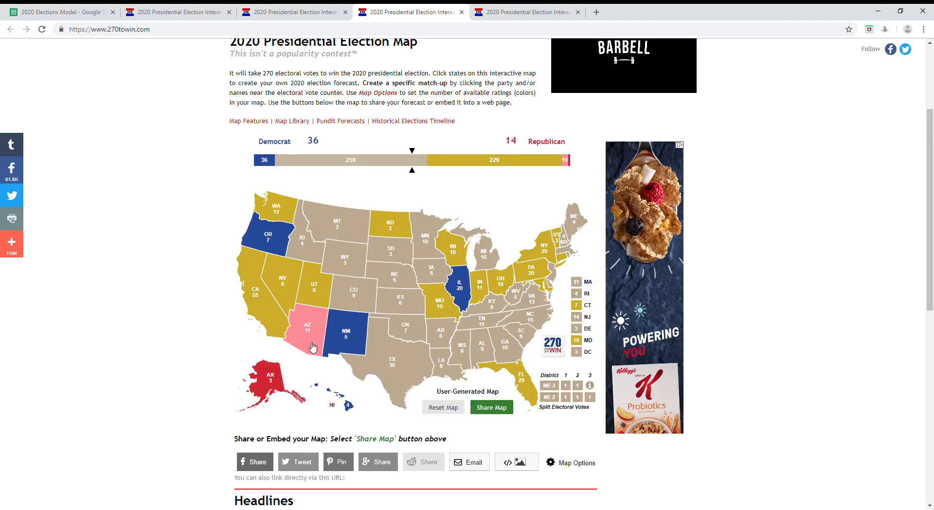
{"action": "left_click", "coordinate": [313, 347]}
{"action": "left_click", "coordinate": [313, 346]}
{"action": "left_click", "coordinate": [312, 347]}
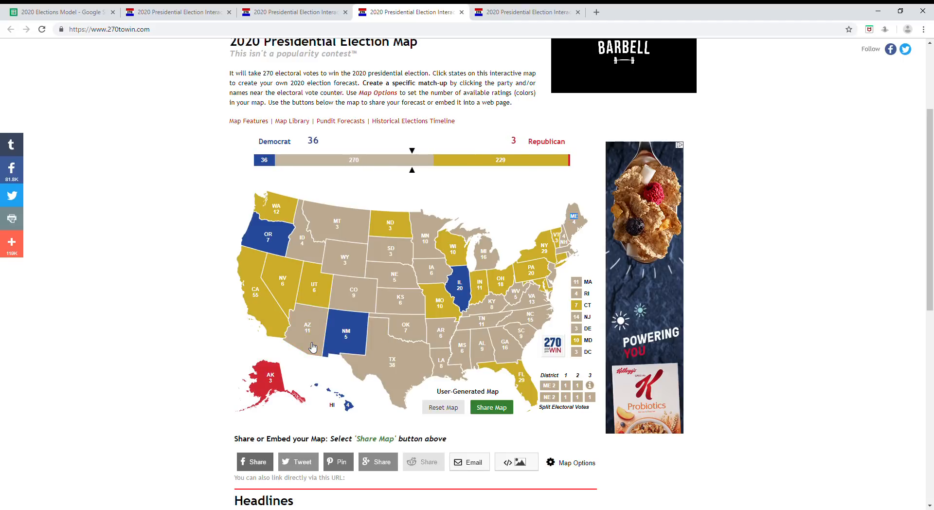
- Rate Wyoming and Idaho safe Republican
{"action": "left_click", "coordinate": [351, 273]}
{"action": "left_click", "coordinate": [350, 273]}
{"action": "left_click", "coordinate": [308, 243]}
{"action": "left_click", "coordinate": [308, 243]}
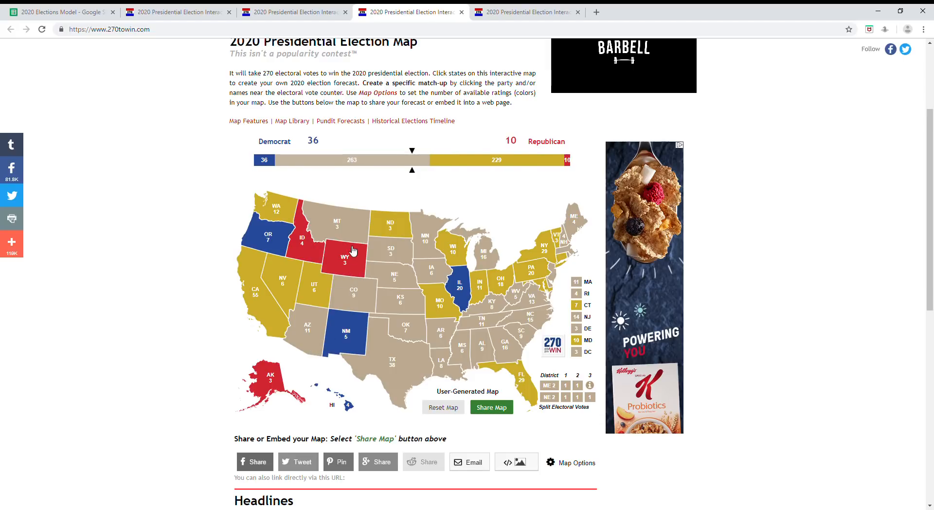
- Rate South Dakota, all of Nebraska and Kansas safe Republican
{"action": "left_click", "coordinate": [406, 257]}
{"action": "left_click", "coordinate": [407, 258]}
{"action": "left_click", "coordinate": [408, 259]}
{"action": "left_click", "coordinate": [407, 258]}
{"action": "left_click", "coordinate": [408, 259]}
{"action": "left_click", "coordinate": [408, 259]}
{"action": "left_click", "coordinate": [407, 276]}
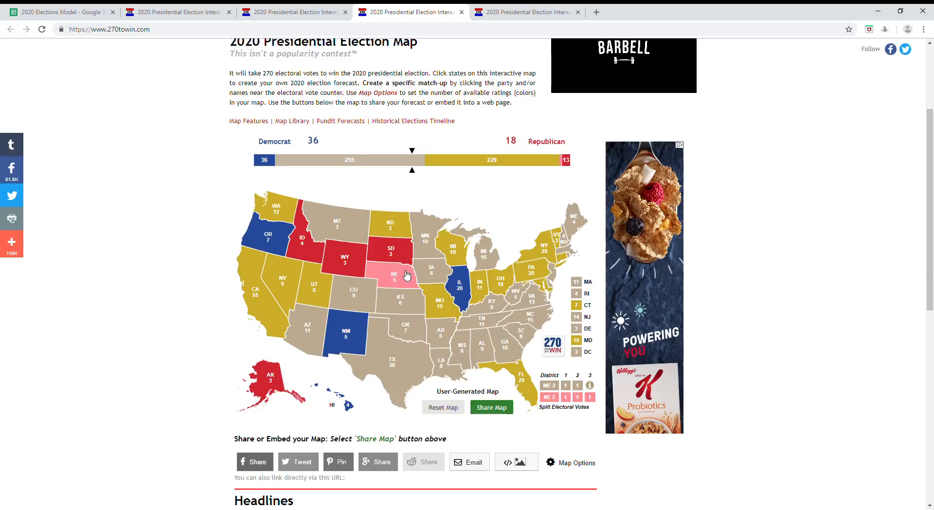
{"action": "left_click", "coordinate": [407, 275]}
{"action": "left_click", "coordinate": [413, 312]}
{"action": "left_click", "coordinate": [413, 311]}
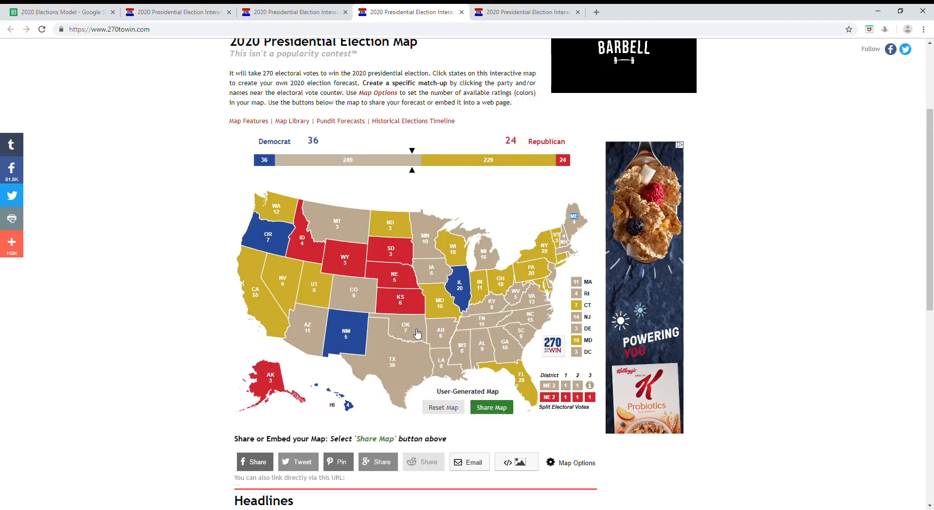
- Rate Oklahoma, Arkansas and Tennessee safe Republican
{"action": "left_click", "coordinate": [417, 333]}
{"action": "left_click", "coordinate": [417, 333]}
{"action": "left_click", "coordinate": [441, 335]}
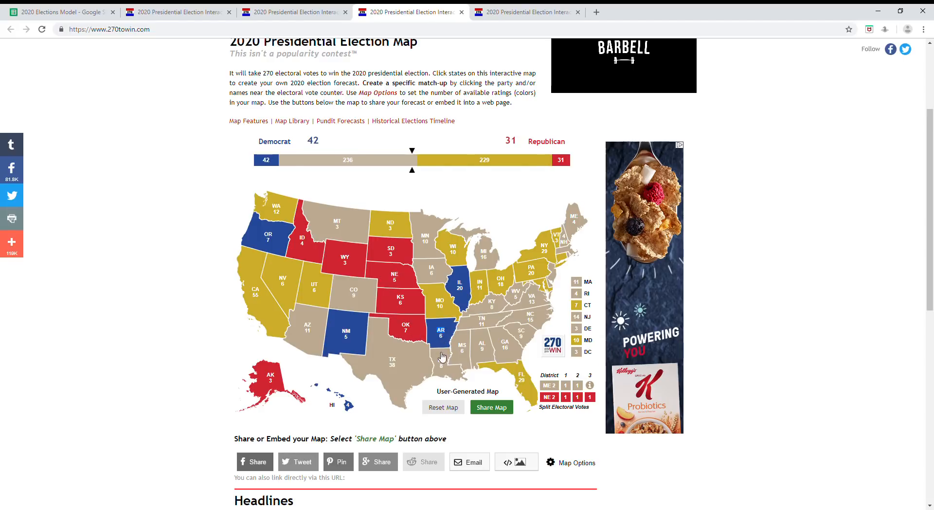
{"action": "left_click", "coordinate": [443, 336]}
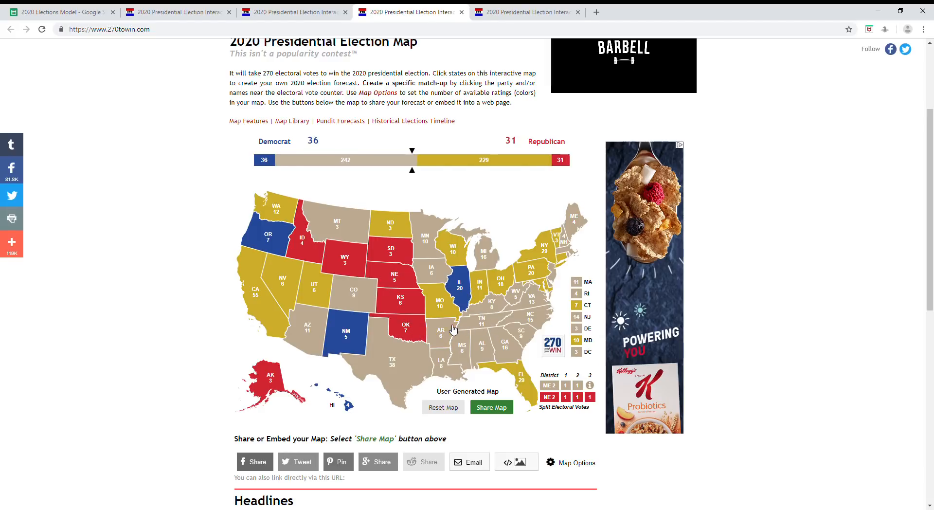
{"action": "left_click", "coordinate": [482, 327]}
{"action": "left_click", "coordinate": [453, 332]}
{"action": "left_click", "coordinate": [453, 332]}
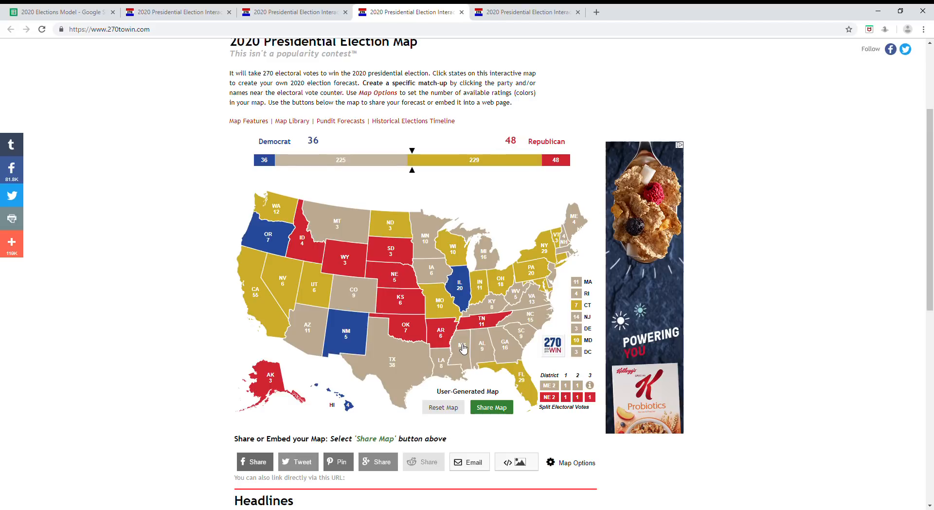
- Rate Mississippi and Louisiana safe Republican
{"action": "left_click", "coordinate": [462, 346]}
{"action": "left_click", "coordinate": [456, 372]}
{"action": "left_click", "coordinate": [456, 372]}
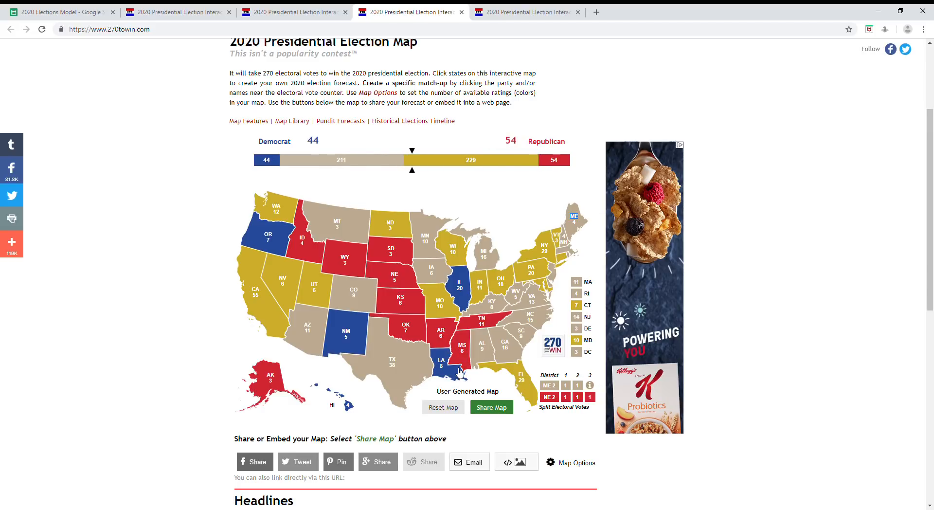
{"action": "left_click", "coordinate": [457, 372]}
{"action": "left_click", "coordinate": [457, 373]}
{"action": "left_click", "coordinate": [457, 372]}
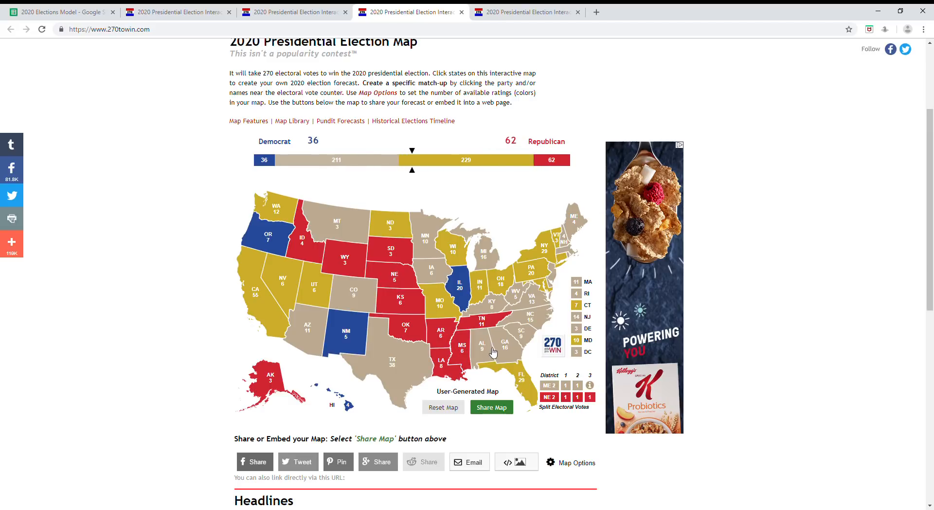
{"action": "left_click", "coordinate": [489, 352]}
{"action": "left_click", "coordinate": [490, 352]}
{"action": "left_click", "coordinate": [490, 353]}
{"action": "left_click", "coordinate": [489, 353]}
{"action": "left_click", "coordinate": [490, 353]}
{"action": "left_click", "coordinate": [492, 351]}
{"action": "left_click", "coordinate": [493, 350]}
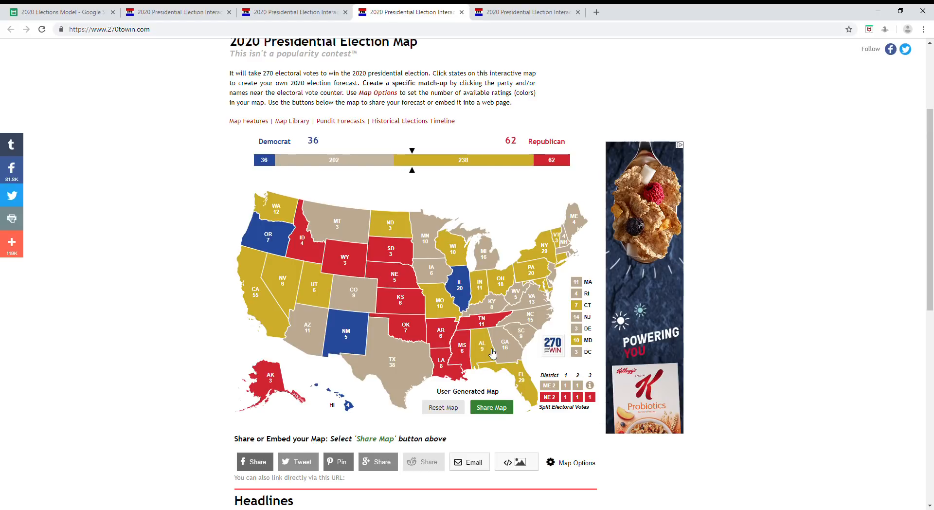
- Rate South Carolina safe Republican
{"action": "left_click", "coordinate": [518, 351]}
{"action": "left_click", "coordinate": [520, 354]}
{"action": "left_click", "coordinate": [519, 353]}
{"action": "left_click", "coordinate": [519, 354]}
{"action": "left_click", "coordinate": [528, 338]}
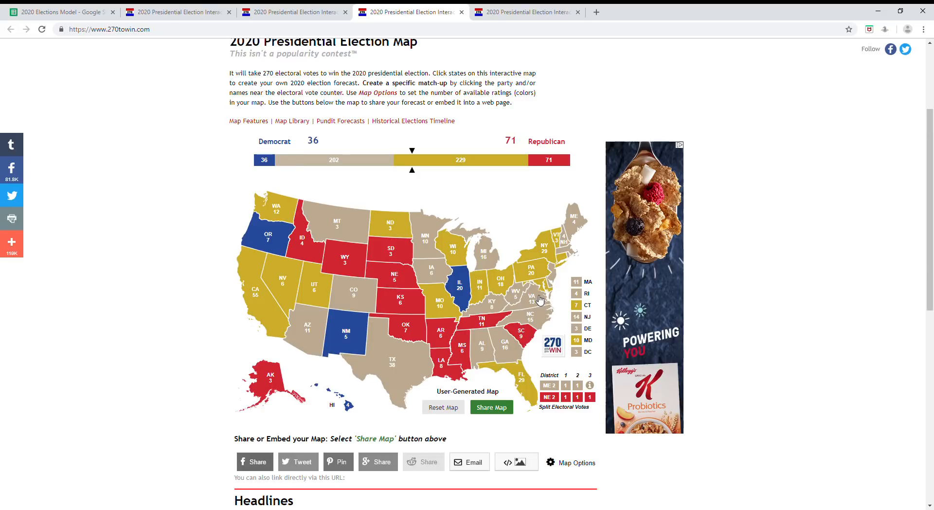
- Review the state ratings on the first and second 270toWin maps, and return to the third map
{"action": "left_click", "coordinate": [175, 12]}
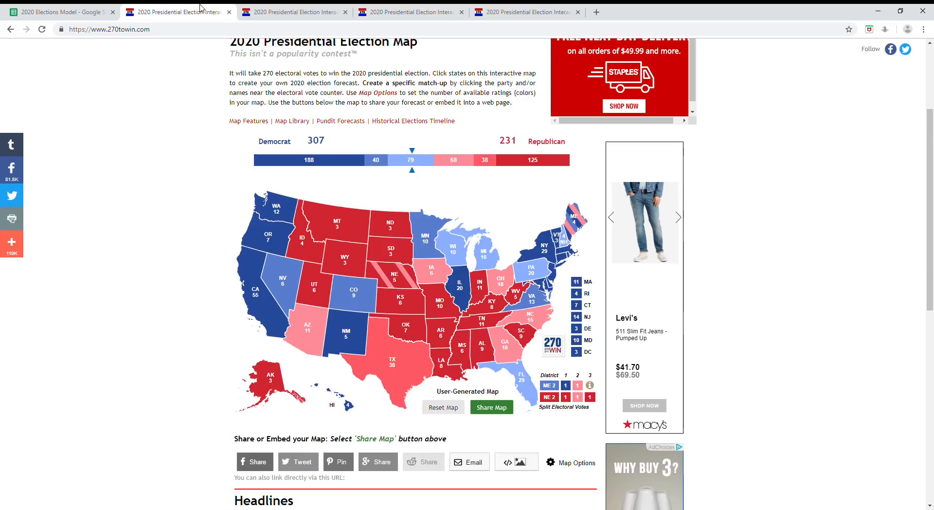
{"action": "left_click", "coordinate": [280, 10]}
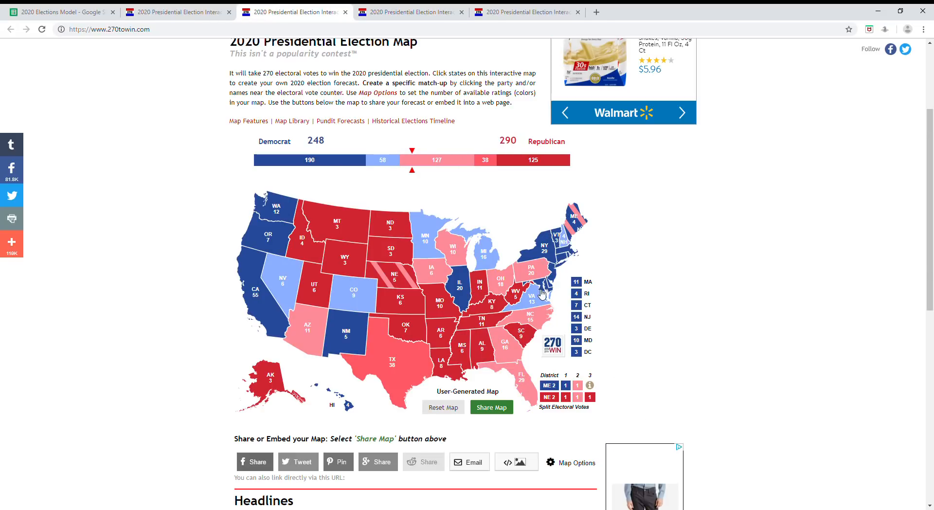
{"action": "left_click", "coordinate": [389, 15]}
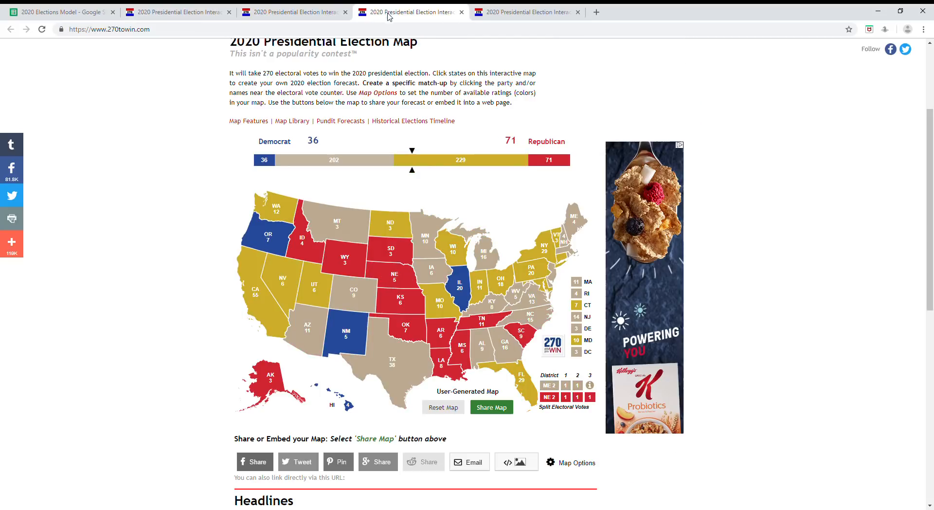
- Rate West Virginia and Kentucky safe Republican, and New Jersey and Massachusetts safe Democratic
{"action": "left_click", "coordinate": [517, 294]}
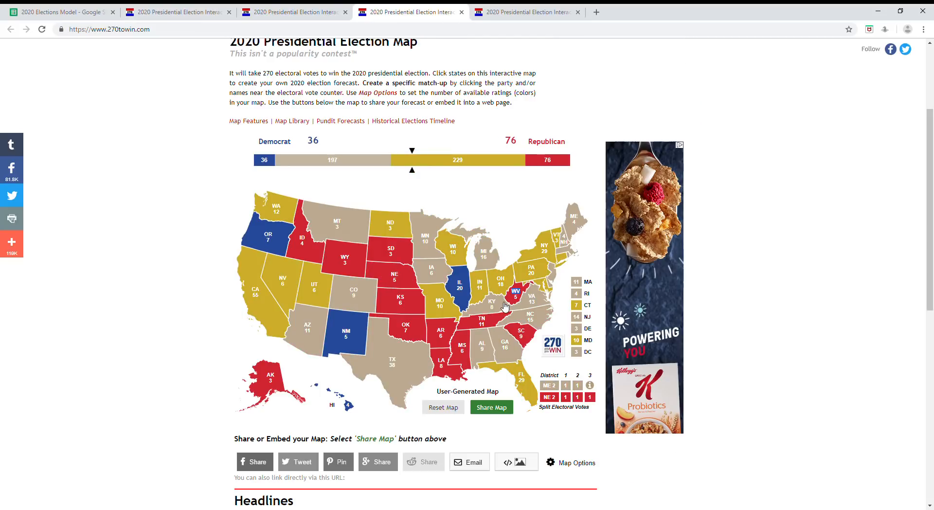
{"action": "left_click", "coordinate": [505, 305]}
{"action": "left_click", "coordinate": [559, 277]}
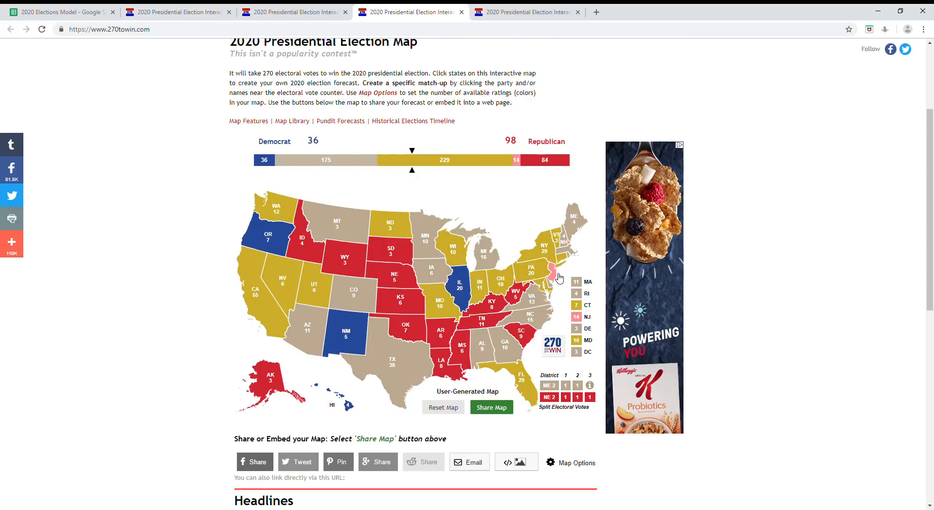
{"action": "left_click", "coordinate": [559, 277]}
{"action": "left_click", "coordinate": [578, 284]}
{"action": "left_click", "coordinate": [579, 284]}
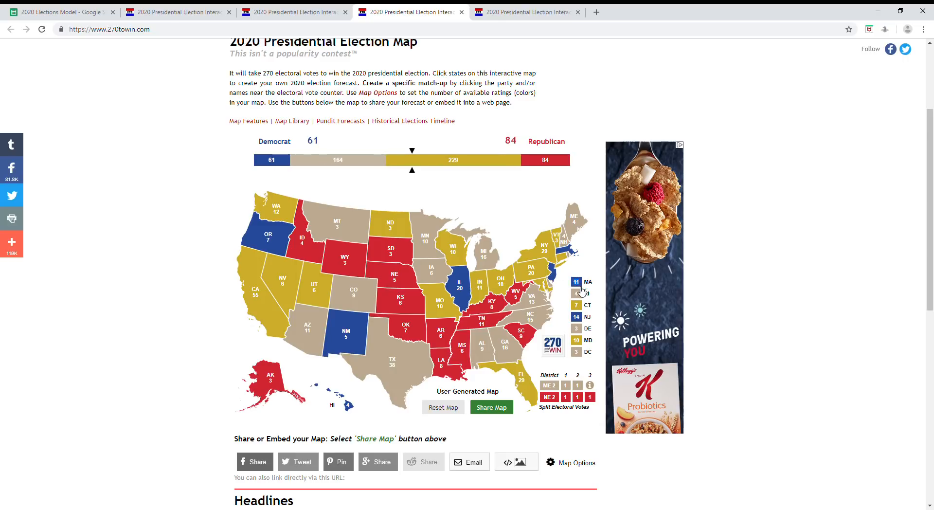
- Rate Rhode Island and Delaware safe Democratic, and give DC the gold rating color
{"action": "left_click", "coordinate": [582, 292]}
{"action": "left_click", "coordinate": [582, 292]}
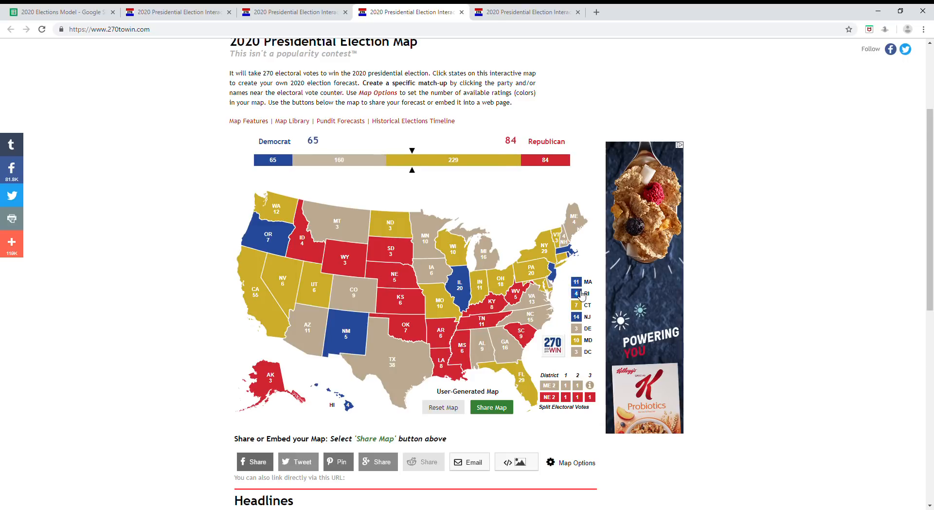
{"action": "left_click", "coordinate": [583, 332]}
{"action": "left_click", "coordinate": [583, 332]}
{"action": "left_click", "coordinate": [585, 357]}
{"action": "left_click", "coordinate": [585, 356]}
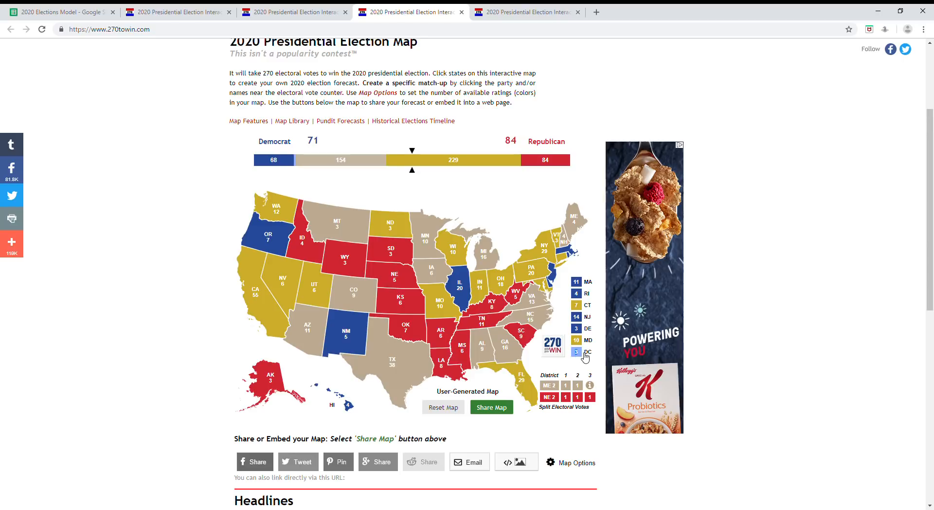
{"action": "left_click", "coordinate": [585, 357]}
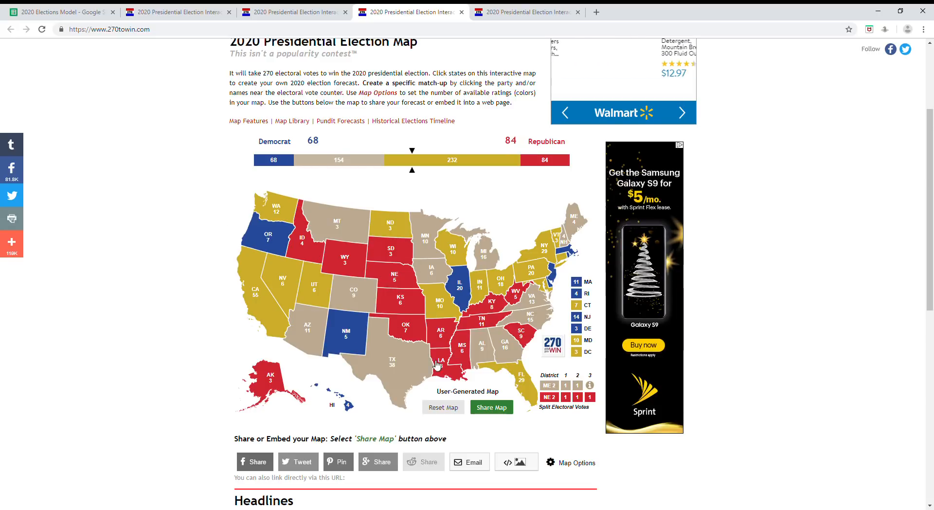
- Rate Texas leaning Republican, using the light red rating color
{"action": "left_click", "coordinate": [407, 368]}
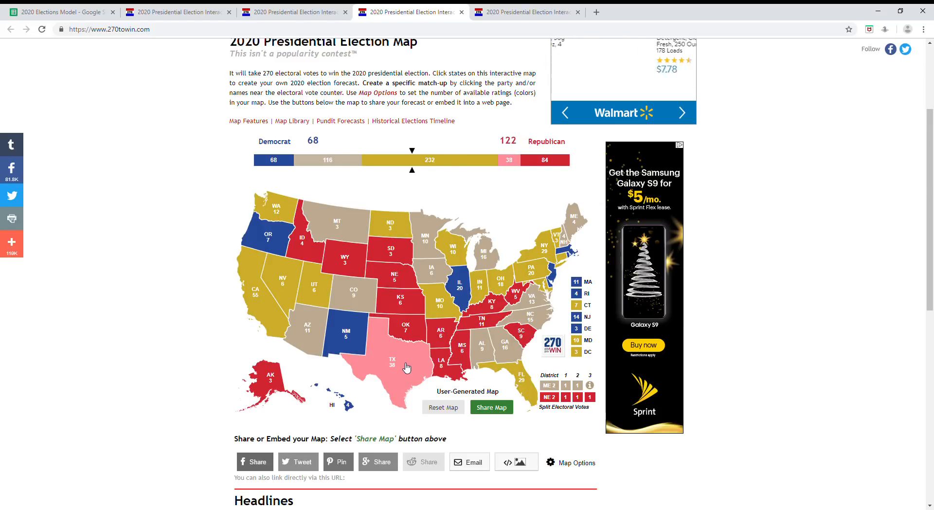
{"action": "left_click", "coordinate": [407, 368]}
{"action": "left_click", "coordinate": [407, 368]}
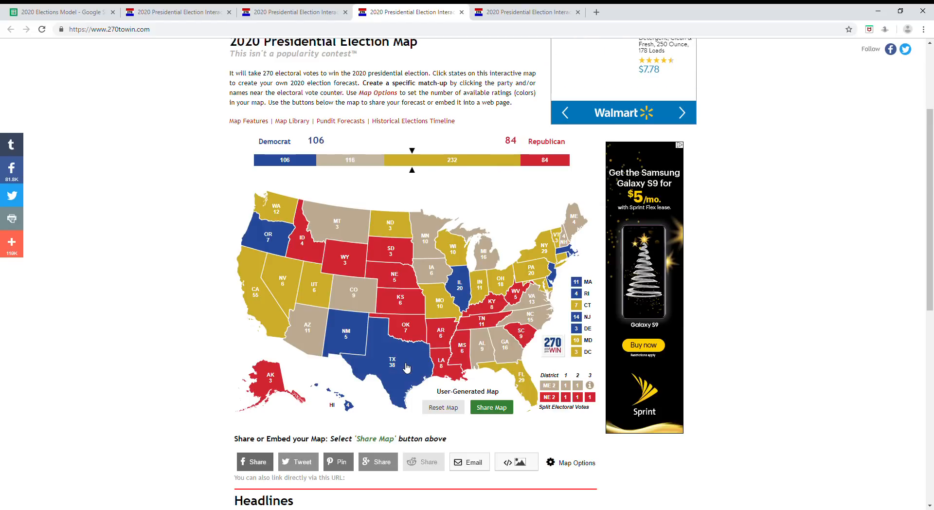
{"action": "left_click", "coordinate": [407, 368]}
{"action": "left_click", "coordinate": [407, 368]}
{"action": "left_click", "coordinate": [407, 368]}
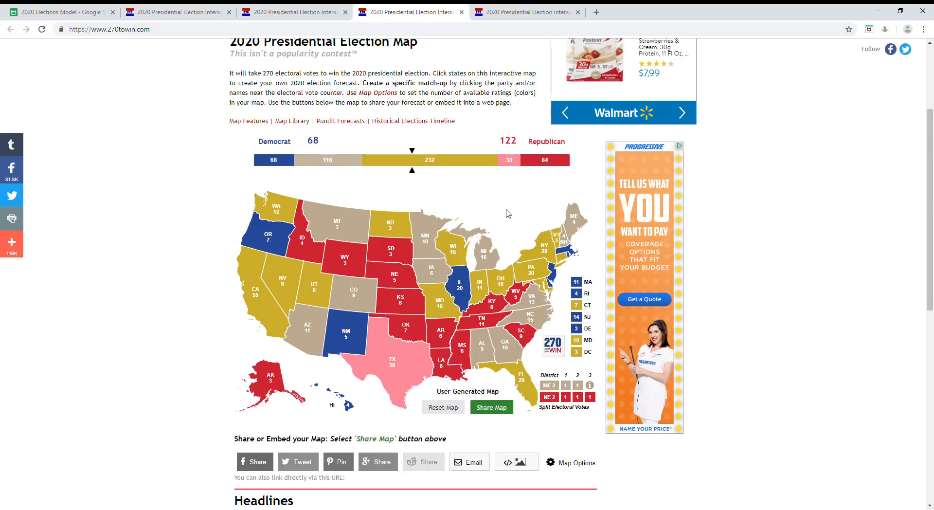
- Rate Montana safe Republican and Virginia safe Democratic
{"action": "left_click", "coordinate": [362, 237]}
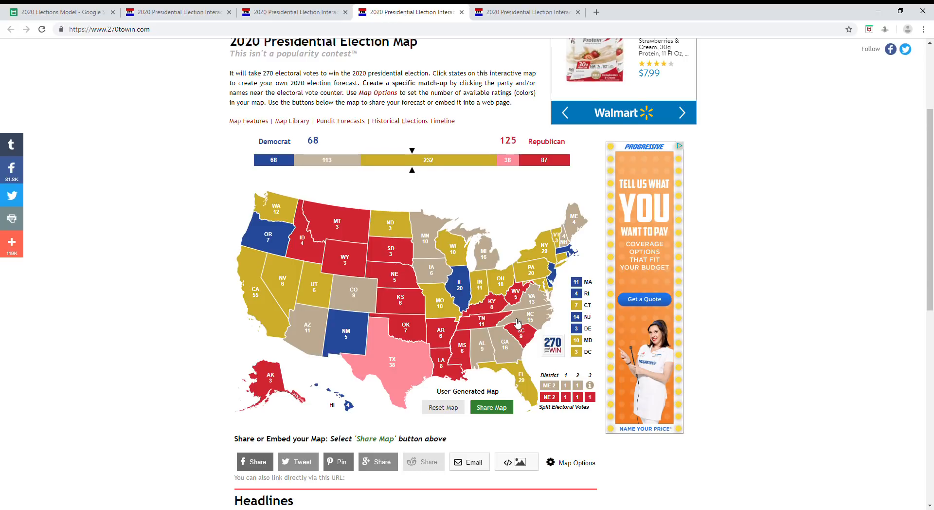
{"action": "left_click", "coordinate": [543, 301]}
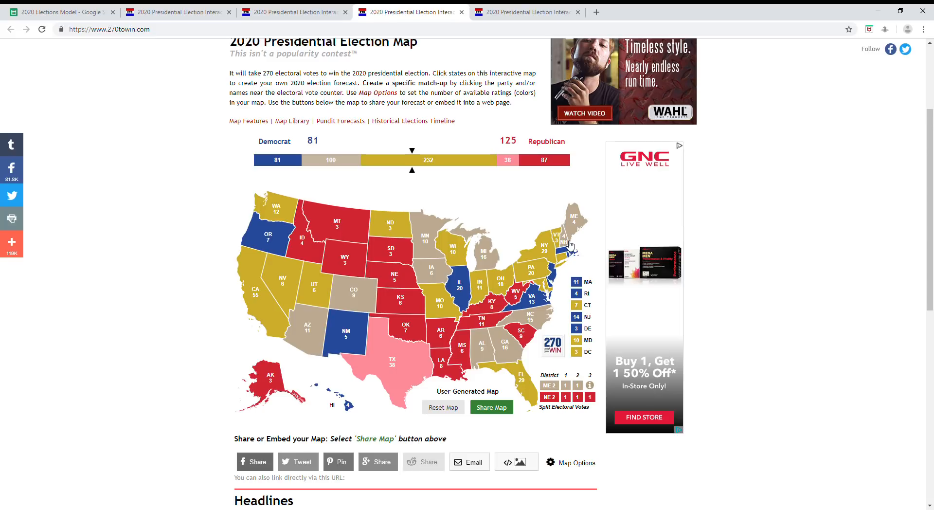
- Rate New Hampshire leaning Democratic, using the light blue rating color
{"action": "left_click", "coordinate": [570, 244]}
{"action": "left_click", "coordinate": [570, 244]}
{"action": "left_click", "coordinate": [570, 244]}
{"action": "left_click", "coordinate": [570, 245]}
{"action": "left_click", "coordinate": [570, 245]}
{"action": "left_click", "coordinate": [570, 245]}
{"action": "left_click", "coordinate": [570, 245]}
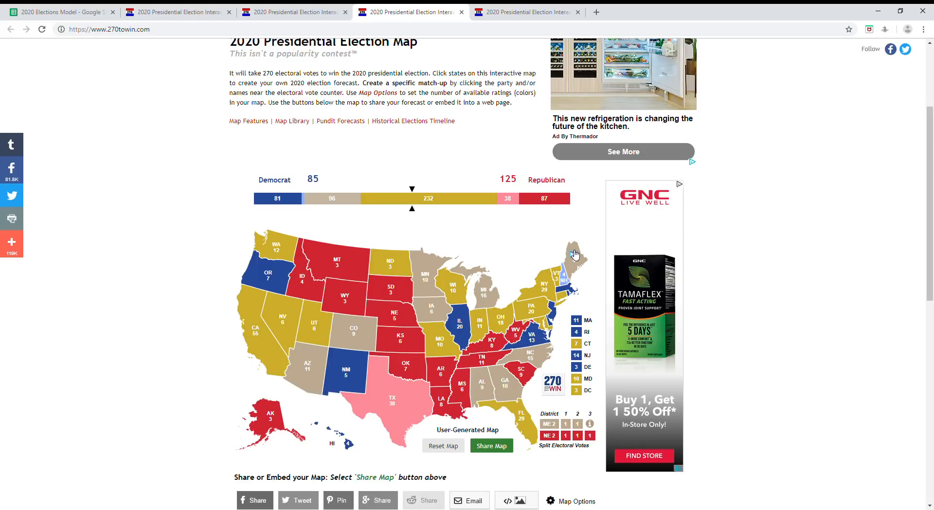
- Rate Maine, including its electoral districts, leaning Democratic in light blue
{"action": "left_click", "coordinate": [575, 254]}
{"action": "left_click", "coordinate": [576, 256]}
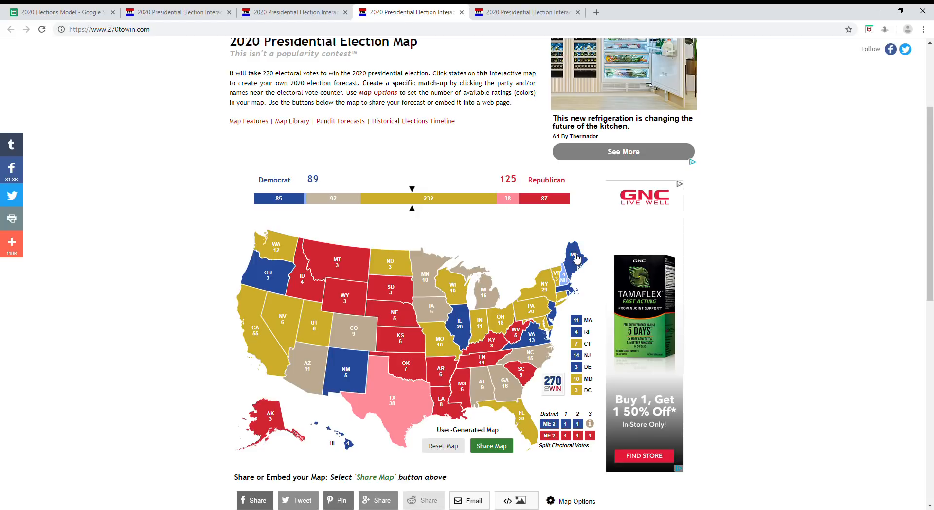
{"action": "left_click", "coordinate": [575, 256]}
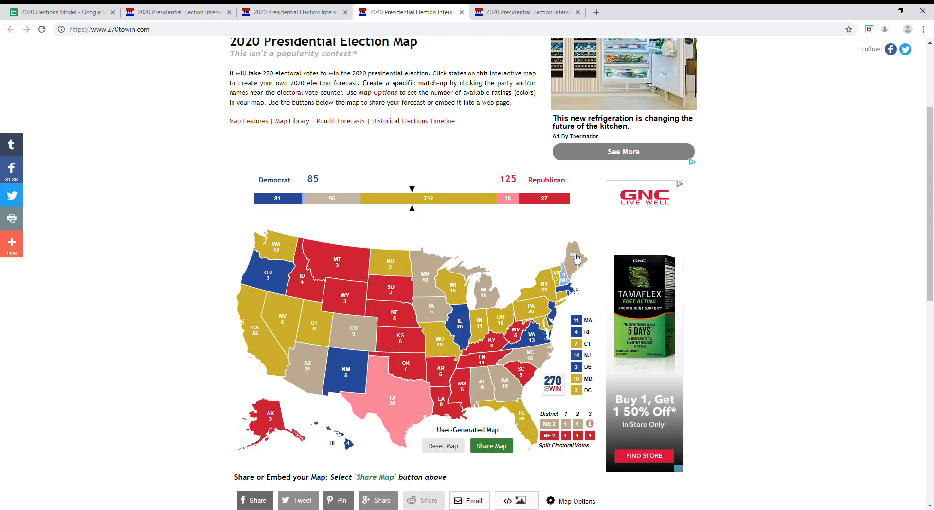
{"action": "left_click", "coordinate": [575, 256]}
{"action": "left_click", "coordinate": [575, 256]}
{"action": "left_click", "coordinate": [575, 256]}
{"action": "left_click", "coordinate": [576, 255]}
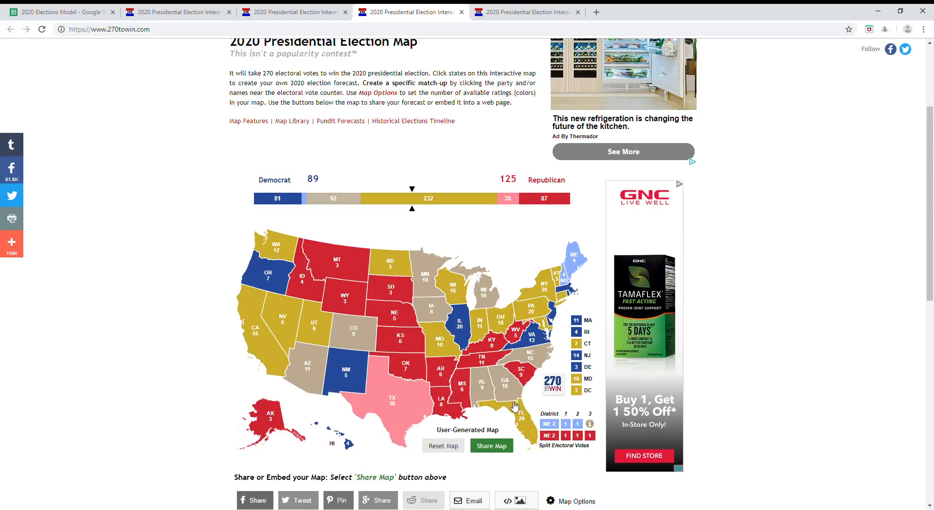
- Rate Georgia and North Carolina leaning Republican
{"action": "scroll", "coordinate": [541, 361], "scroll_direction": "down", "scroll_amount": 1}
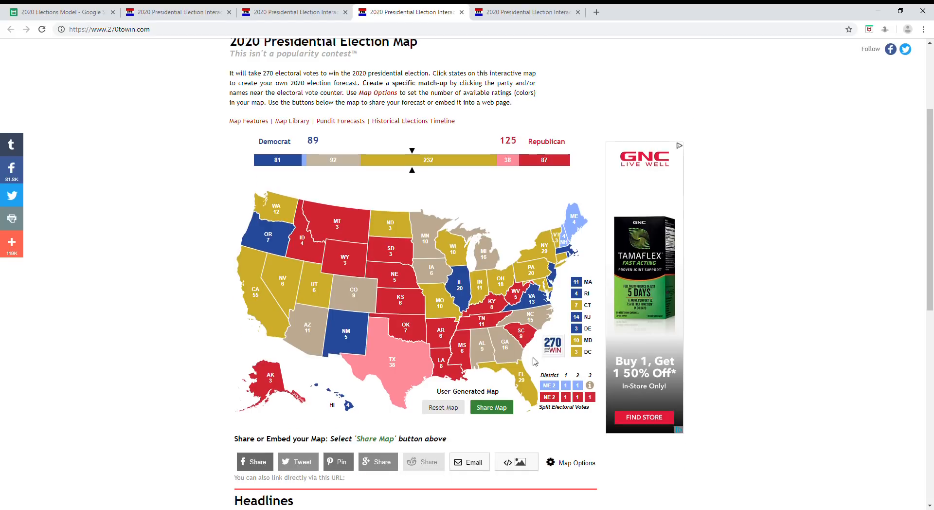
{"action": "left_click", "coordinate": [497, 345]}
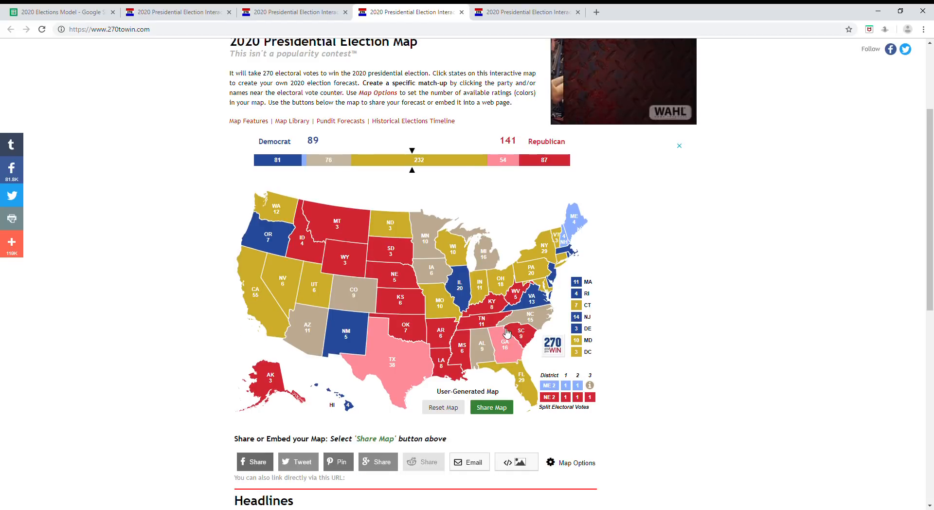
{"action": "left_click", "coordinate": [510, 324]}
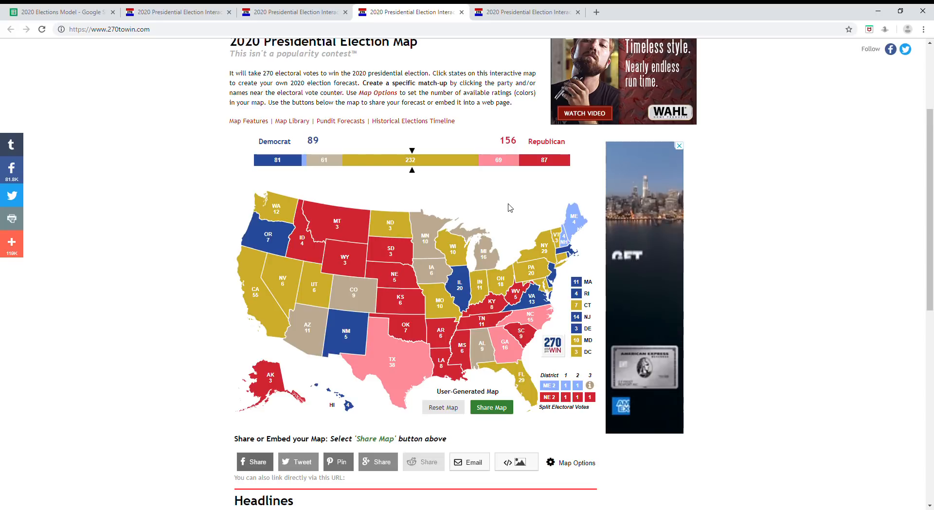
- Rate Colorado, Minnesota and Michigan leaning Democratic
{"action": "left_click", "coordinate": [374, 289]}
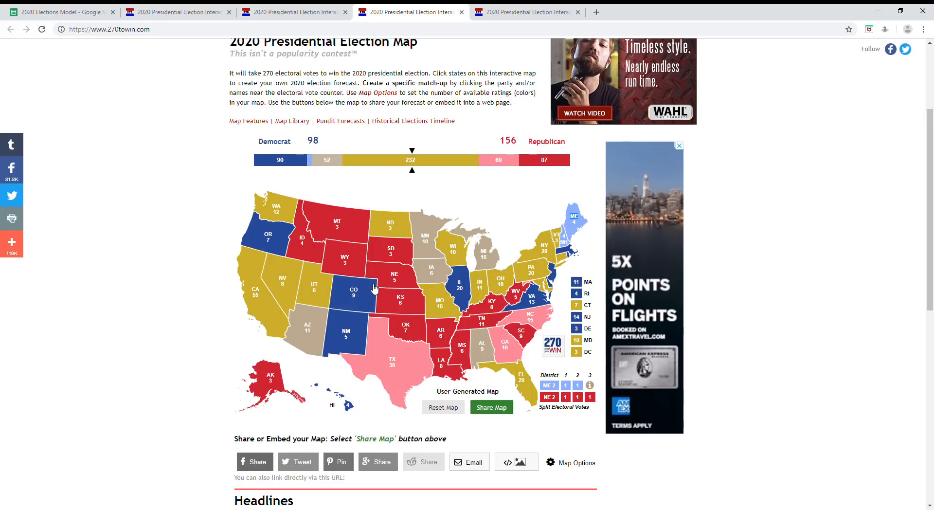
{"action": "left_click", "coordinate": [373, 288]}
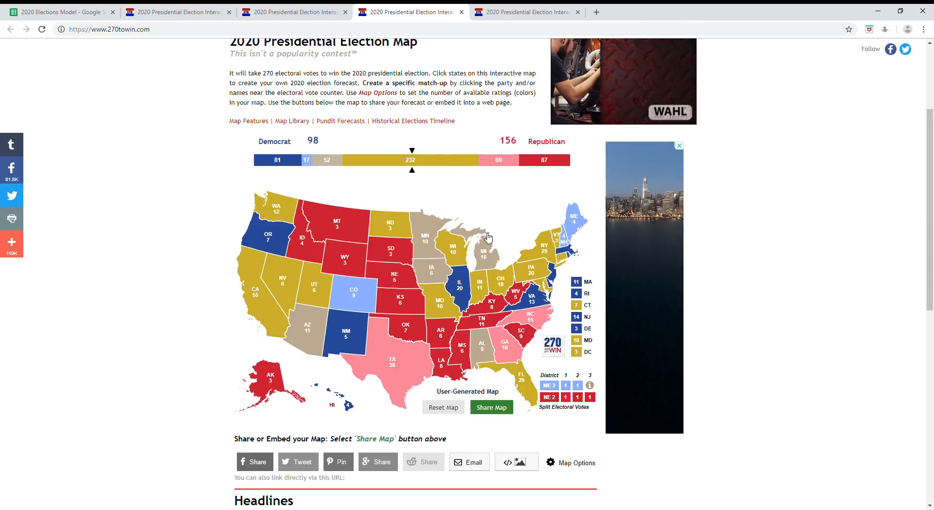
{"action": "left_click", "coordinate": [430, 225]}
{"action": "left_click", "coordinate": [431, 224]}
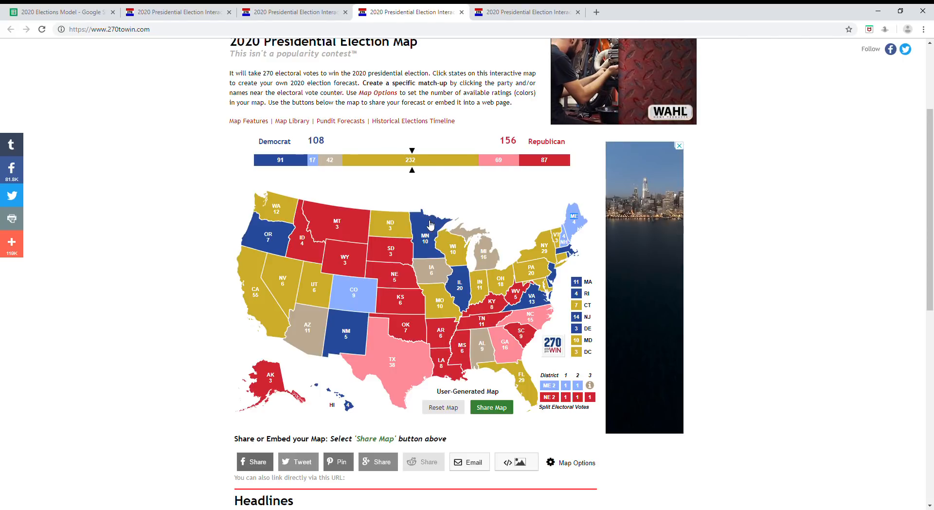
{"action": "left_click", "coordinate": [484, 235]}
{"action": "left_click", "coordinate": [484, 236]}
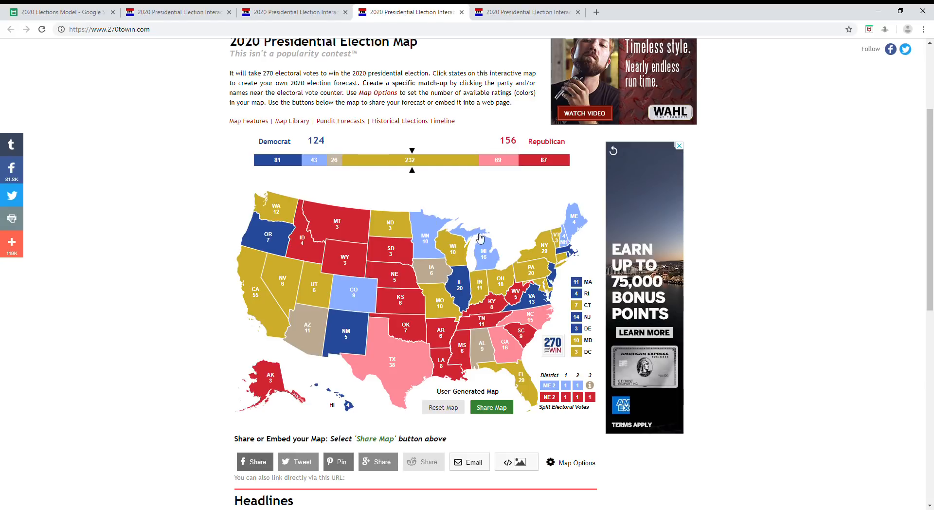
- Rate Iowa and Arizona leaning Republican, and Alabama safe Republican
{"action": "left_click", "coordinate": [442, 273]}
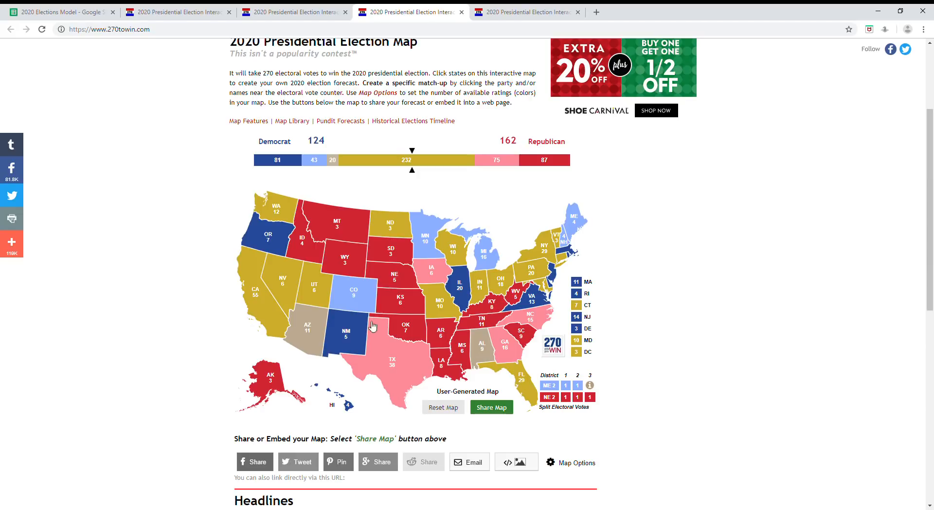
{"action": "left_click", "coordinate": [321, 319]}
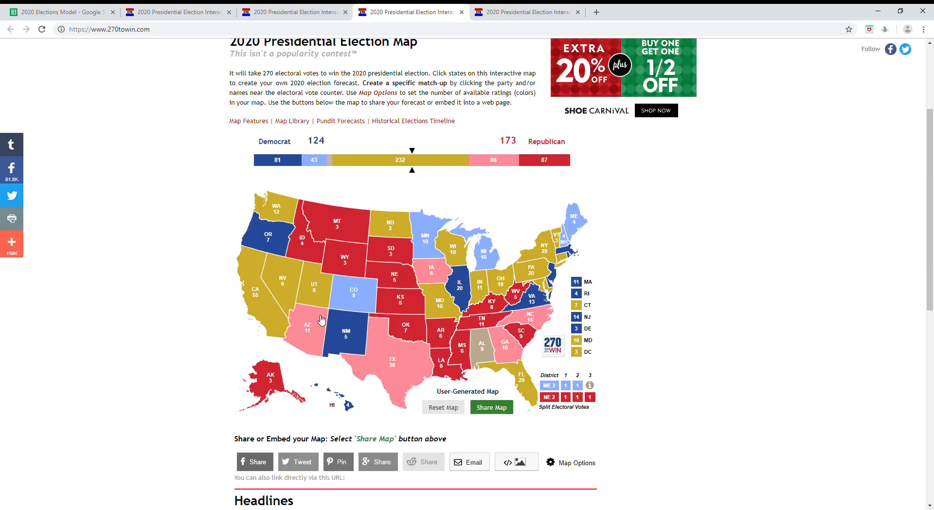
{"action": "left_click", "coordinate": [483, 349]}
{"action": "left_click", "coordinate": [483, 349]}
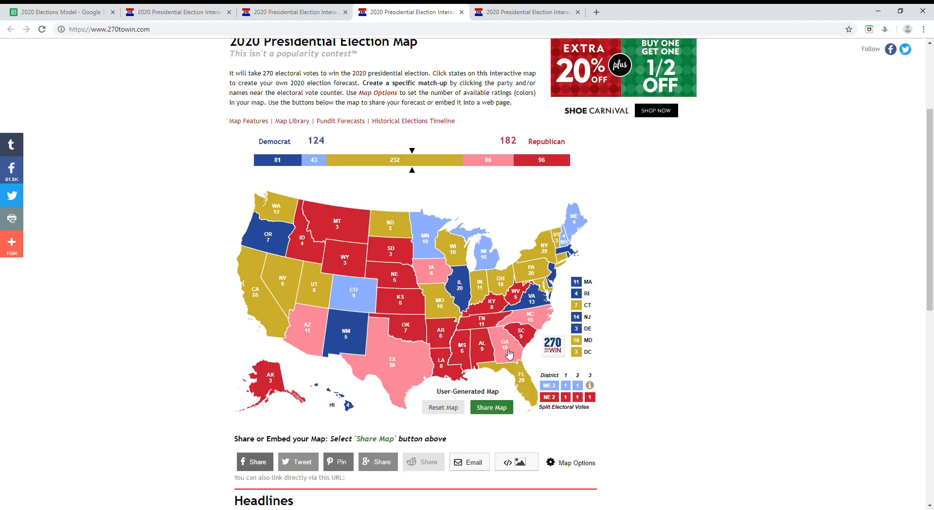
- Cycle Mississippi through the available ratings and return it to safe Republican
{"action": "left_click", "coordinate": [463, 351]}
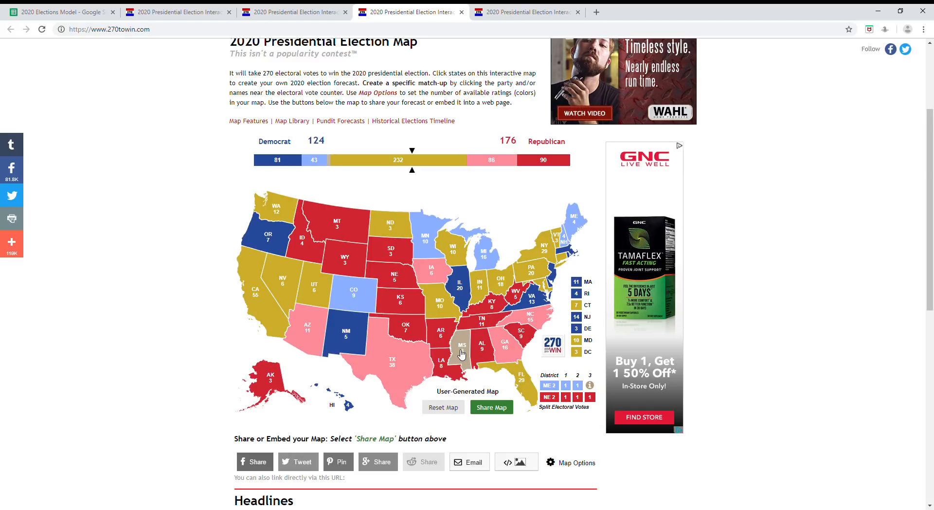
{"action": "left_click", "coordinate": [461, 353]}
{"action": "left_click", "coordinate": [461, 353]}
{"action": "left_click", "coordinate": [461, 352]}
{"action": "left_click", "coordinate": [462, 359]}
{"action": "left_click", "coordinate": [461, 359]}
{"action": "left_click", "coordinate": [461, 359]}
{"action": "left_click", "coordinate": [462, 349]}
{"action": "left_click", "coordinate": [462, 351]}
{"action": "left_click", "coordinate": [463, 352]}
{"action": "left_click", "coordinate": [463, 352]}
{"action": "left_click", "coordinate": [463, 352]}
{"action": "left_click", "coordinate": [464, 354]}
{"action": "left_click", "coordinate": [464, 357]}
{"action": "left_click", "coordinate": [465, 359]}
{"action": "left_click", "coordinate": [466, 360]}
{"action": "left_click", "coordinate": [467, 361]}
{"action": "left_click", "coordinate": [466, 360]}
{"action": "left_click", "coordinate": [467, 360]}
{"action": "left_click", "coordinate": [467, 360]}
{"action": "left_click", "coordinate": [466, 360]}
{"action": "left_click", "coordinate": [466, 360]}
{"action": "left_click", "coordinate": [466, 360]}
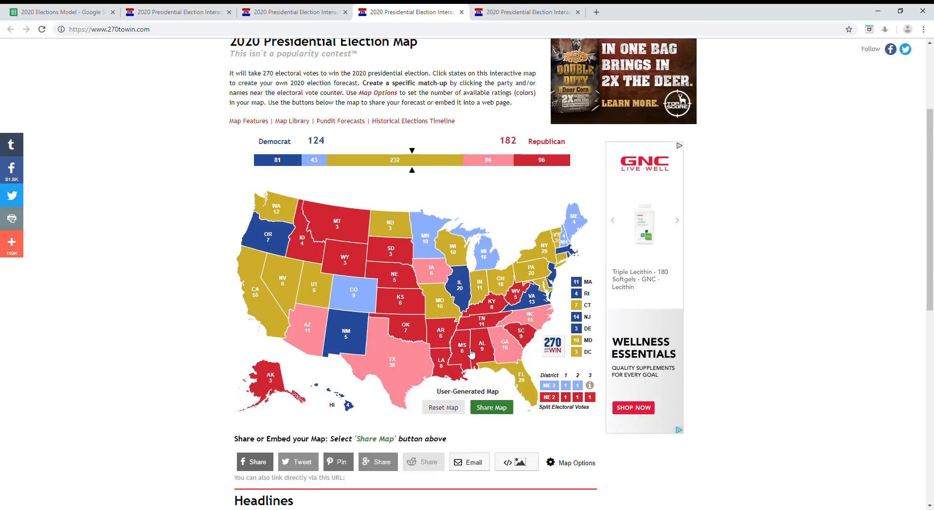
- On the fourth 270toWin map, rate Mississippi and Kentucky safe Republican and Louisiana safe Democratic
{"action": "left_click", "coordinate": [476, 13]}
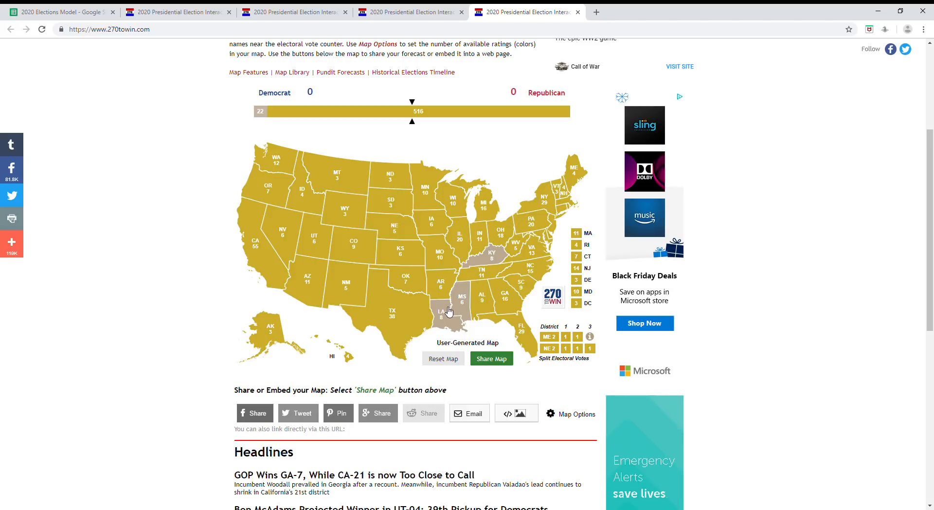
{"action": "left_click", "coordinate": [461, 298]}
{"action": "left_click", "coordinate": [447, 327]}
{"action": "left_click", "coordinate": [447, 327]}
{"action": "left_click", "coordinate": [447, 327]}
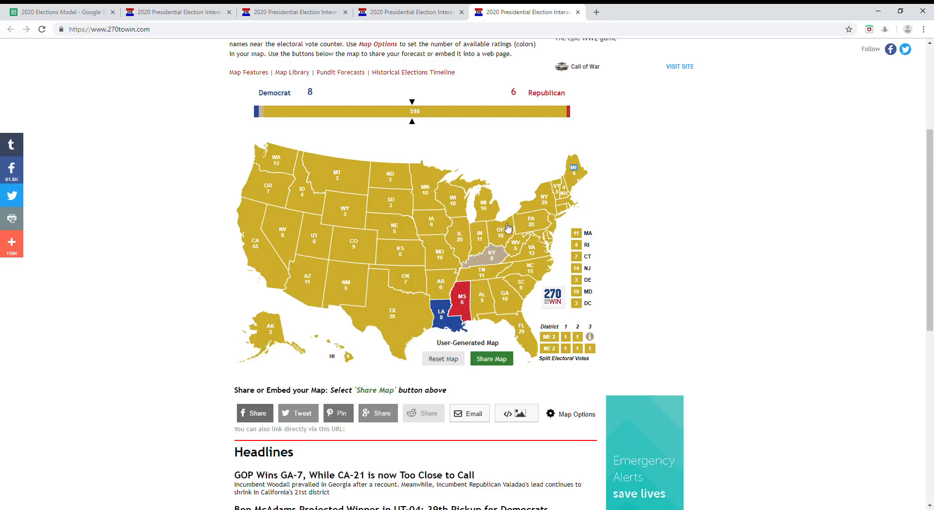
{"action": "left_click", "coordinate": [497, 256]}
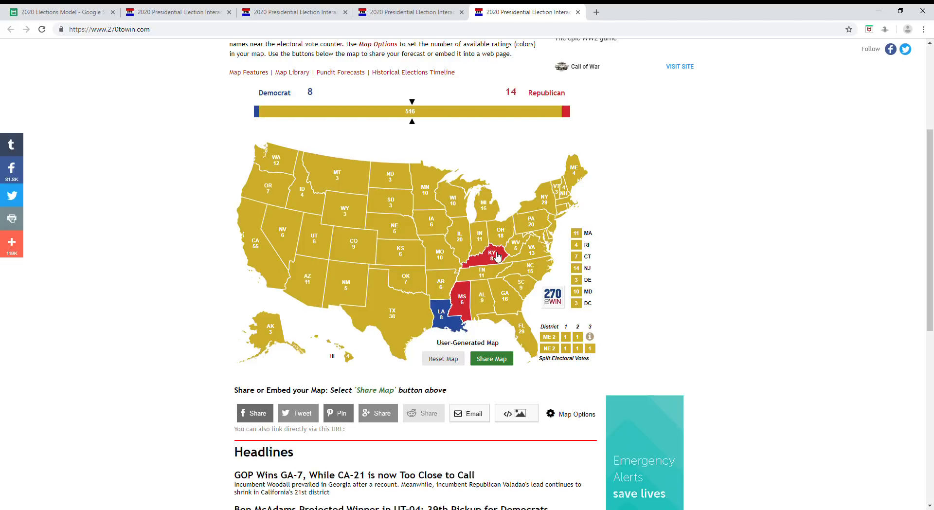